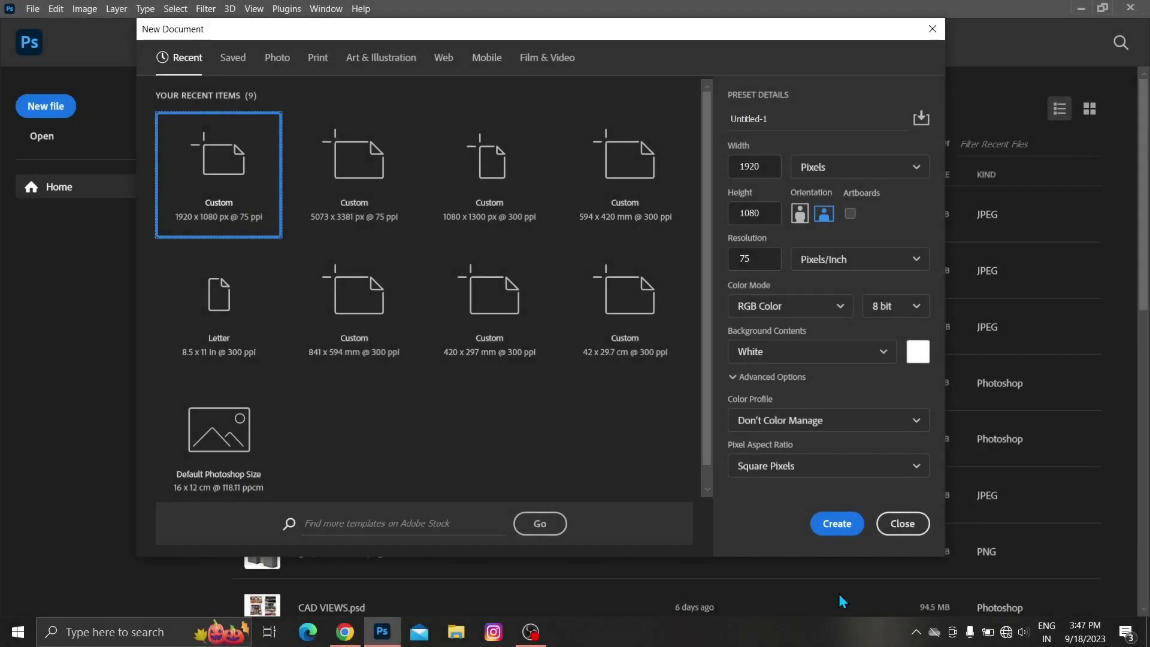
# - Name the new document TYPOGRAPHY, set resolution to 200 ppi, and create it at 1920×1080 px
pyautogui.click(722, 128)
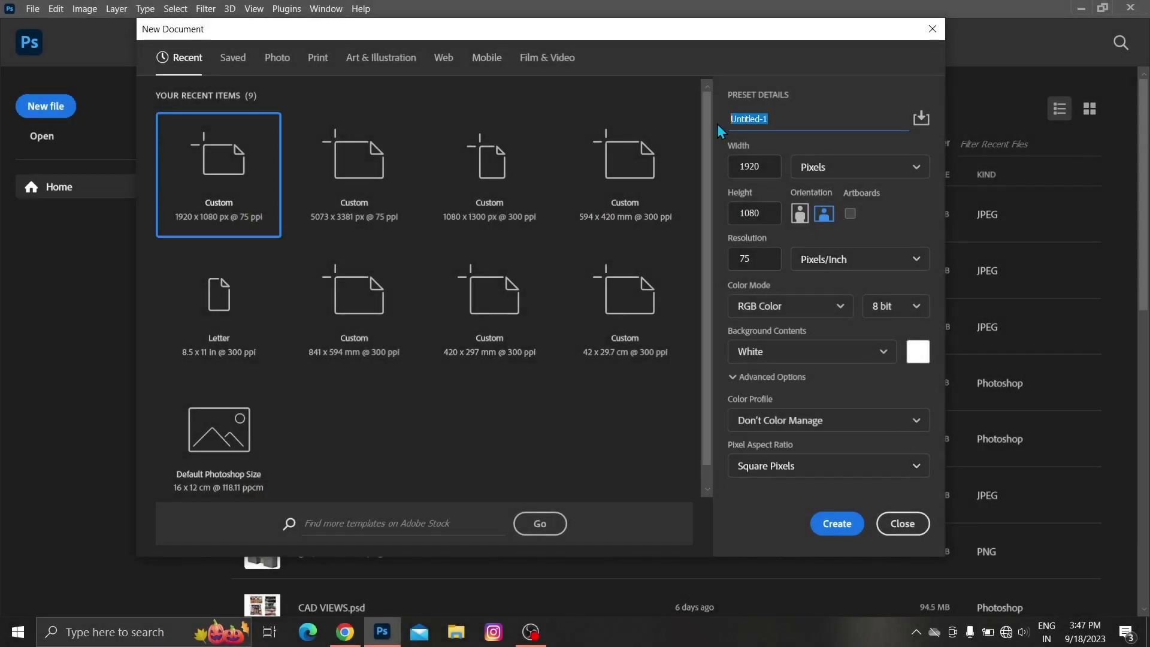
pyautogui.write('TYPOGRAPHY')
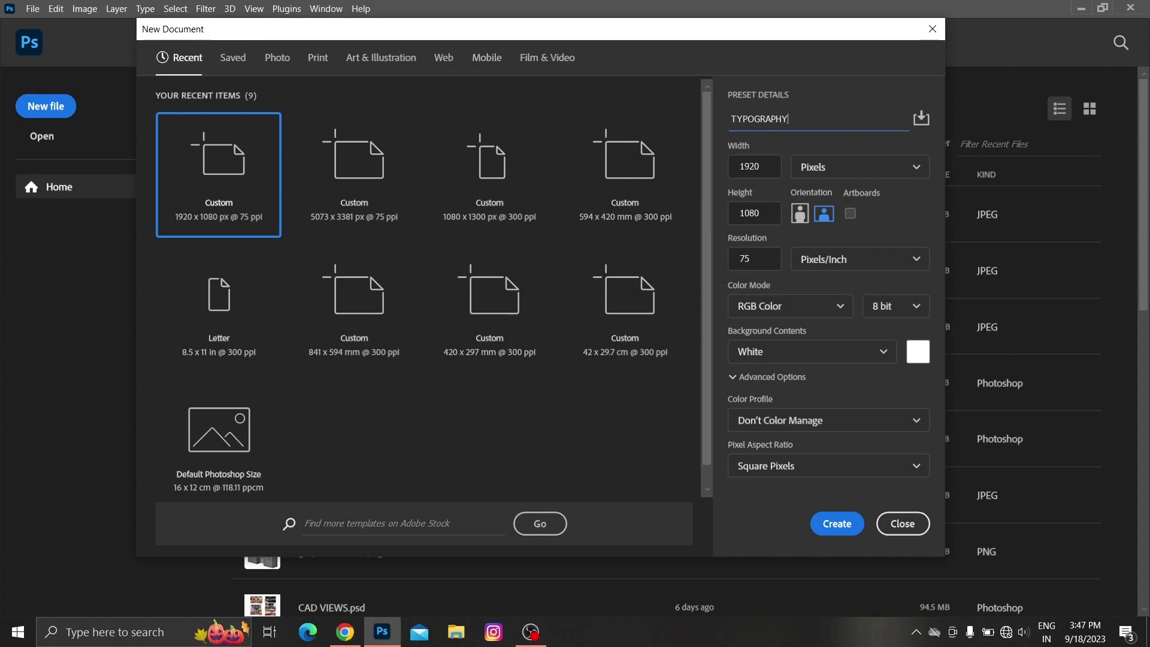
pyautogui.doubleClick(745, 258)
pyautogui.write('2')
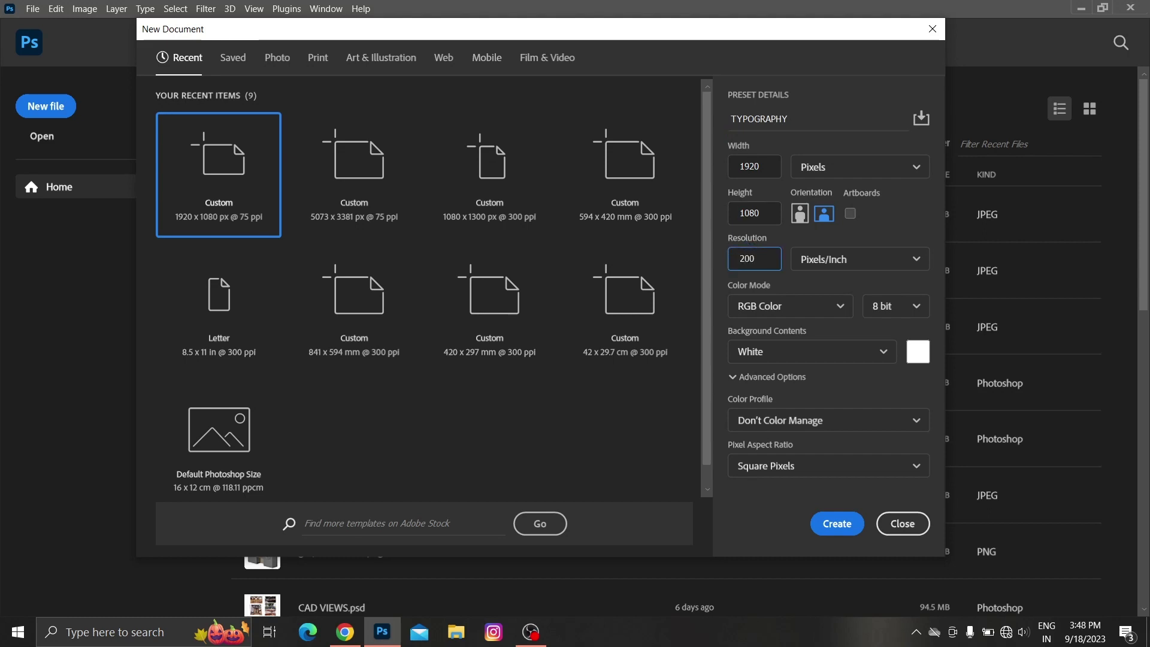
pyautogui.write('00')
pyautogui.click(769, 521)
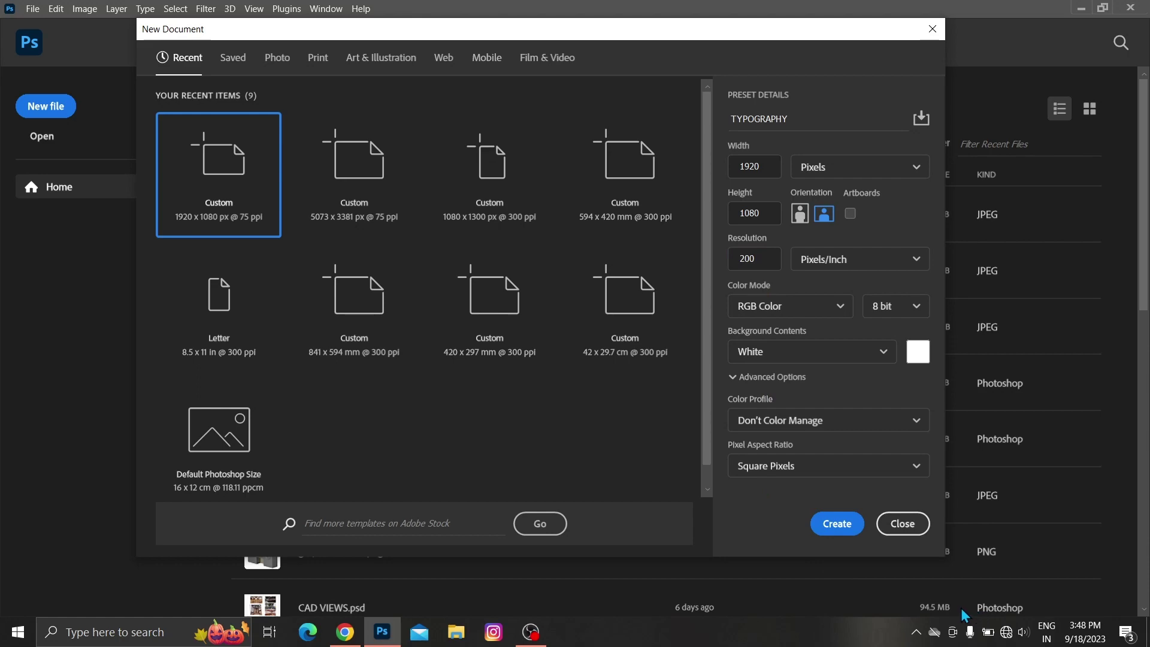
pyautogui.click(832, 523)
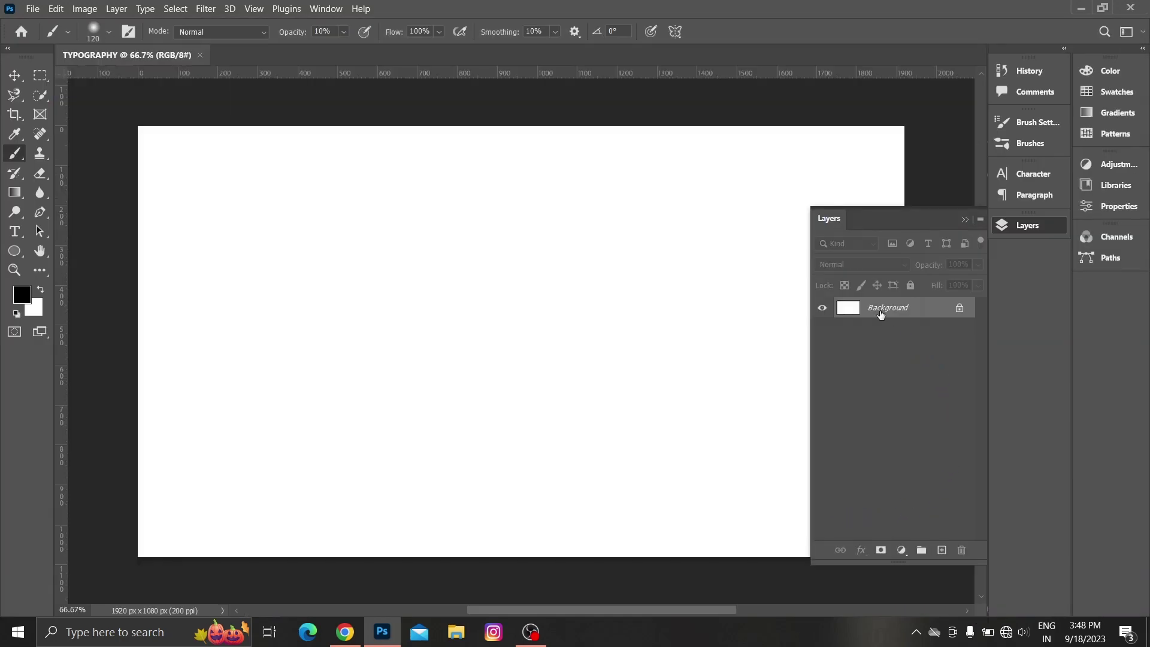
# - Add a white Solid Color fill layer, Color Fill 1, above the Background
pyautogui.click(906, 553)
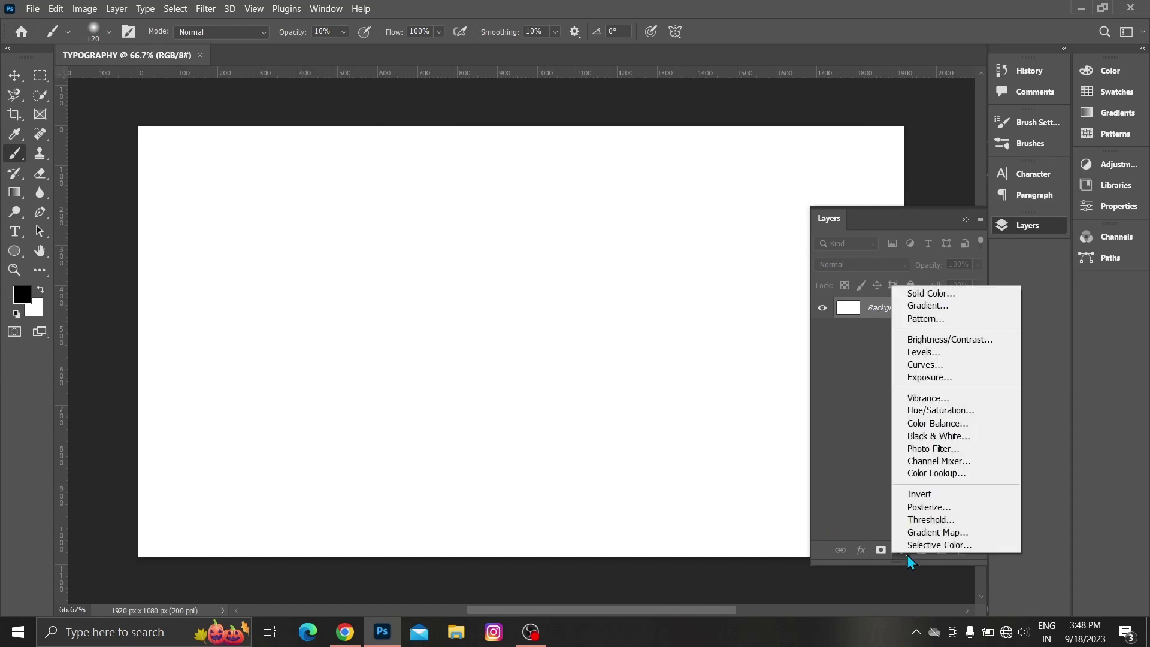
pyautogui.click(929, 294)
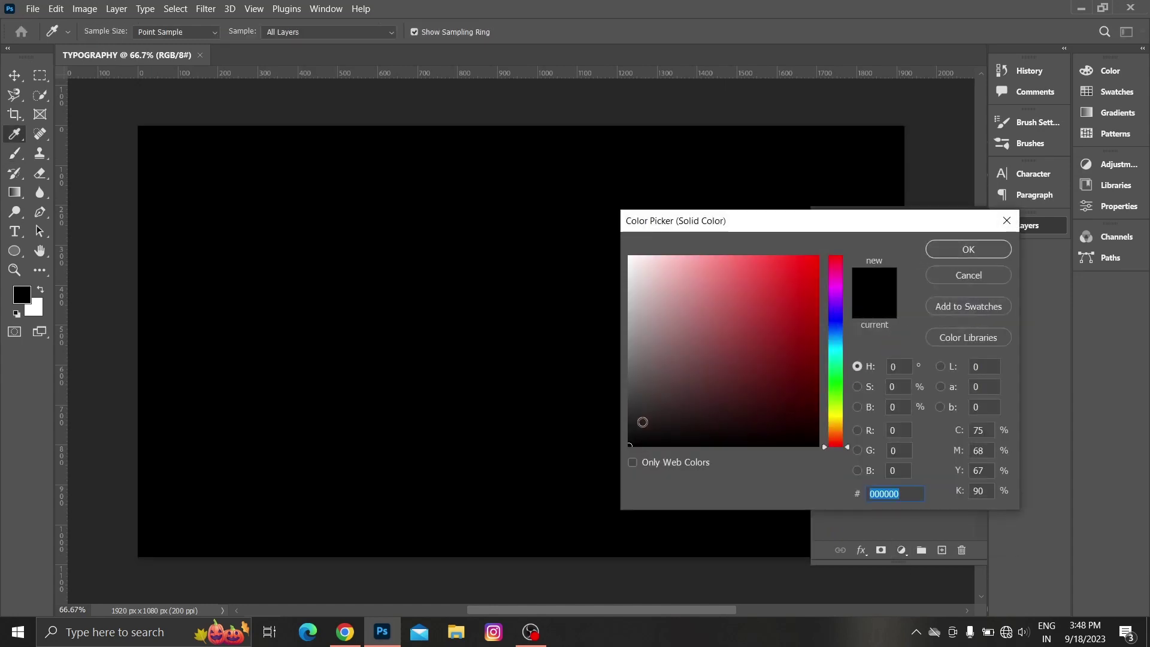
pyautogui.moveTo(641, 419); pyautogui.dragTo(626, 250)
pyautogui.click(974, 247)
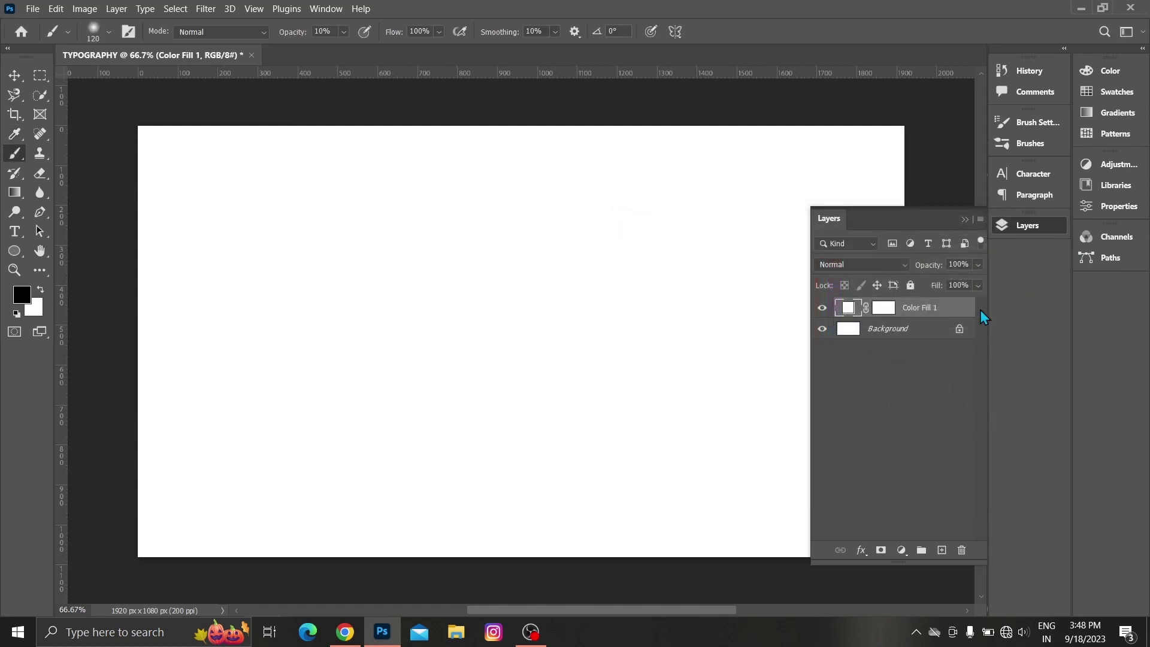
# - Type INSTAGRAM on the canvas in black Bahnschrift Bold 95 pt and commit the text layer
pyautogui.click(14, 231)
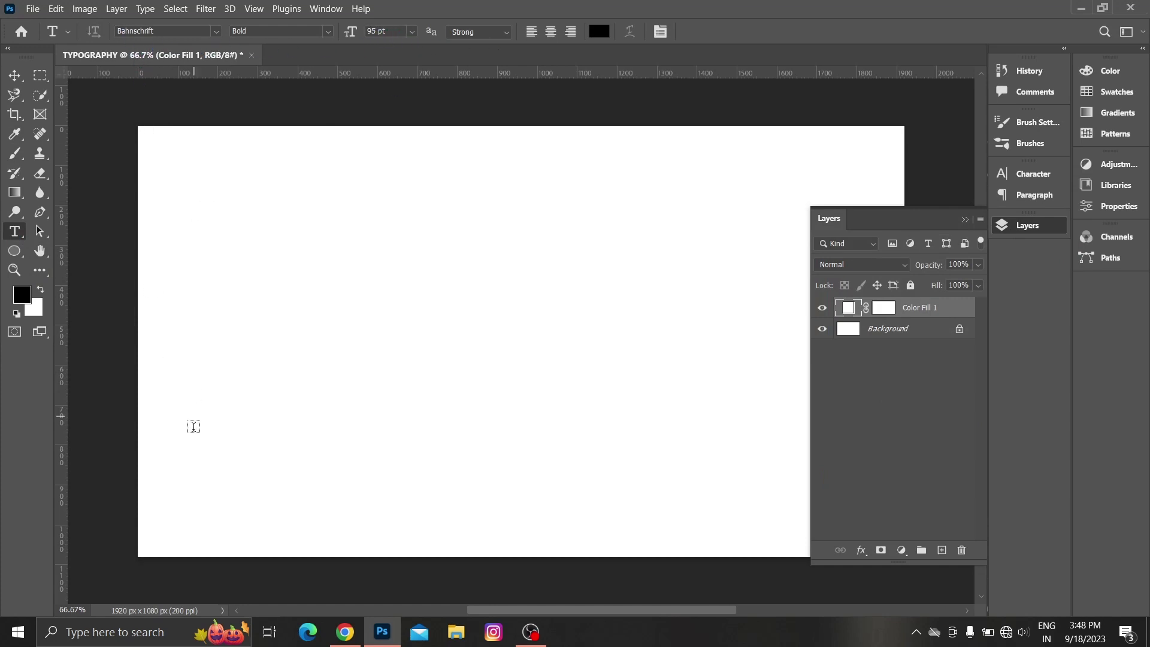
pyautogui.click(179, 339)
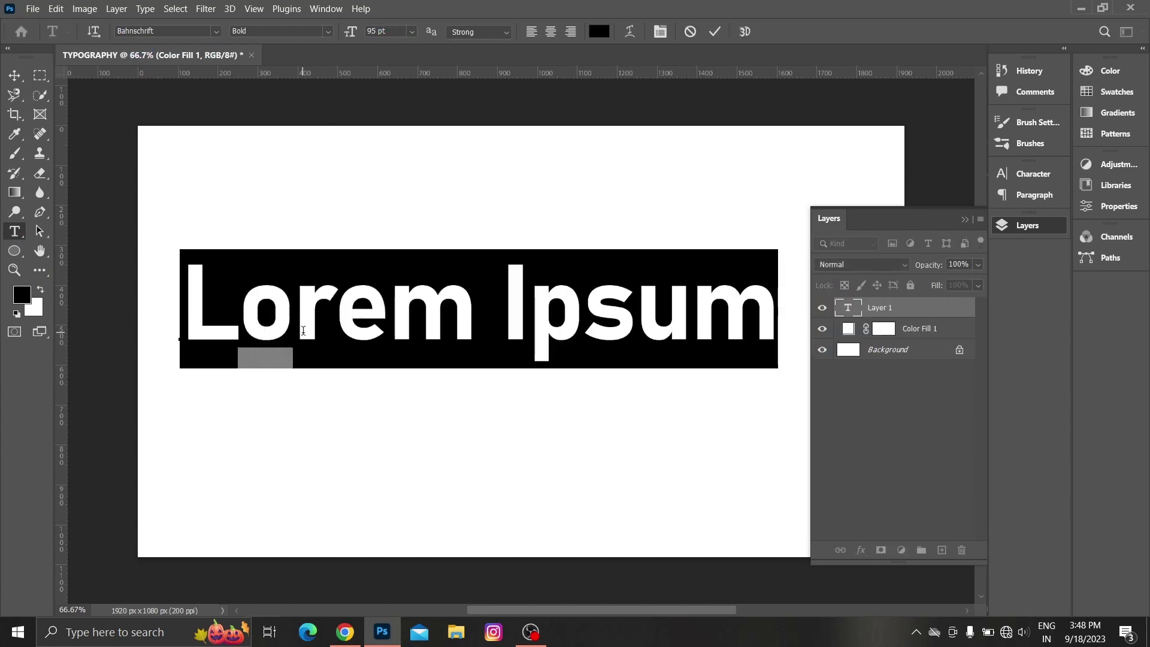
pyautogui.write('INST')
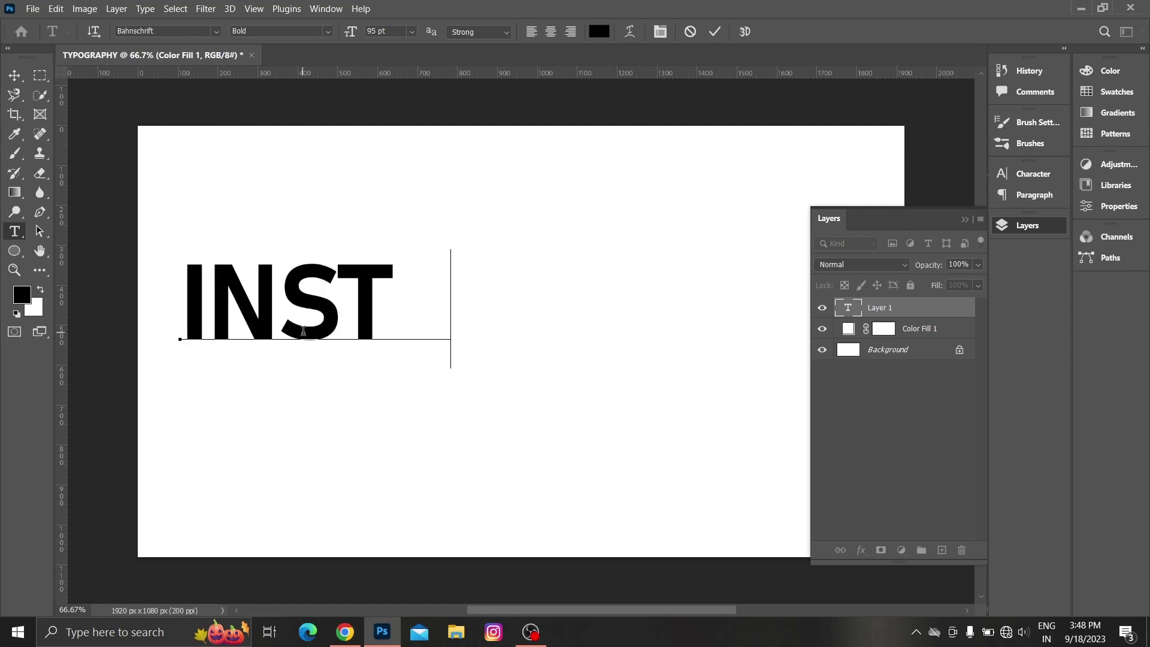
pyautogui.write('AGRAM')
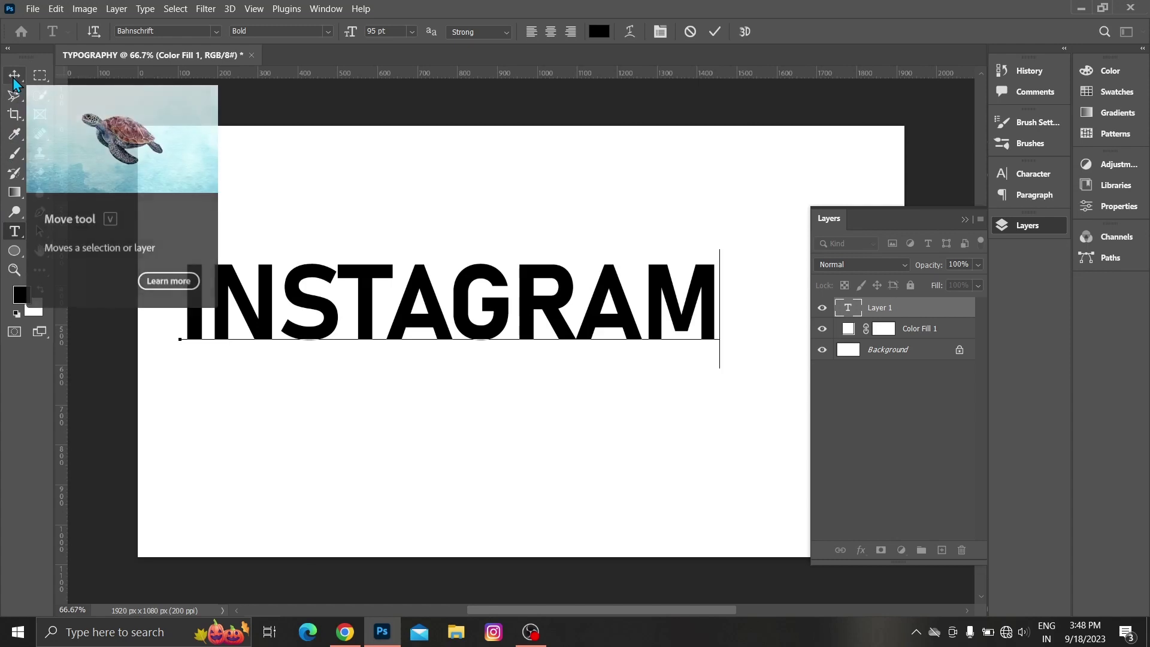
pyautogui.click(14, 77)
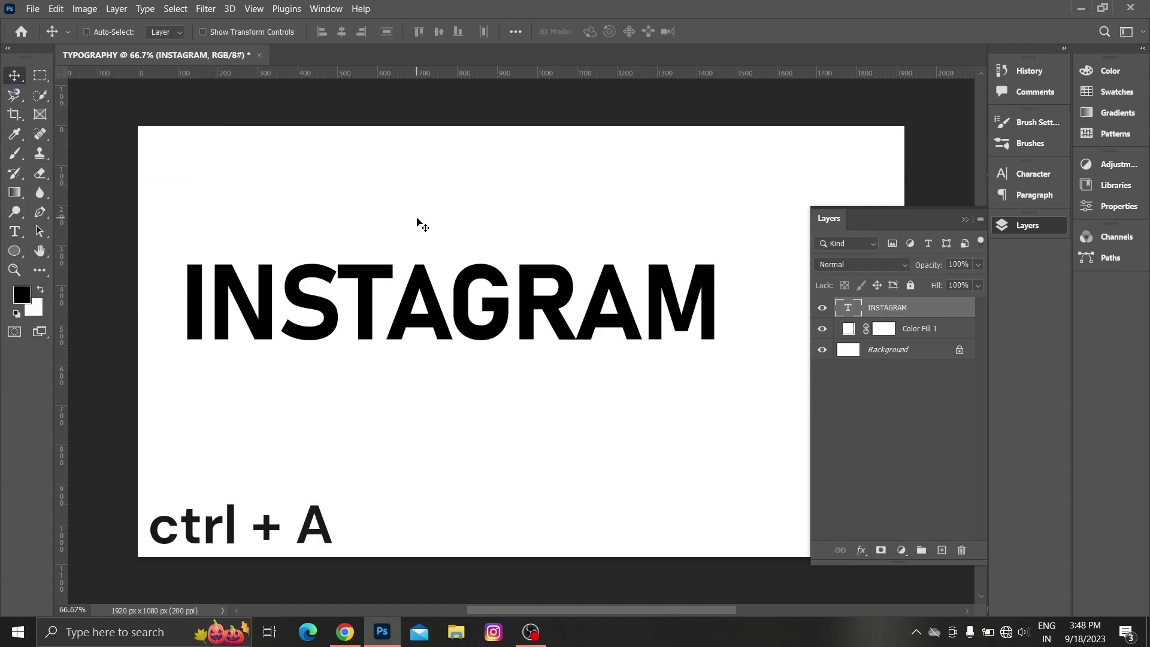
# - Centre the INSTAGRAM text horizontally and vertically against a full-canvas selection, then deselect
pyautogui.hotkey('ctrl', 'a')
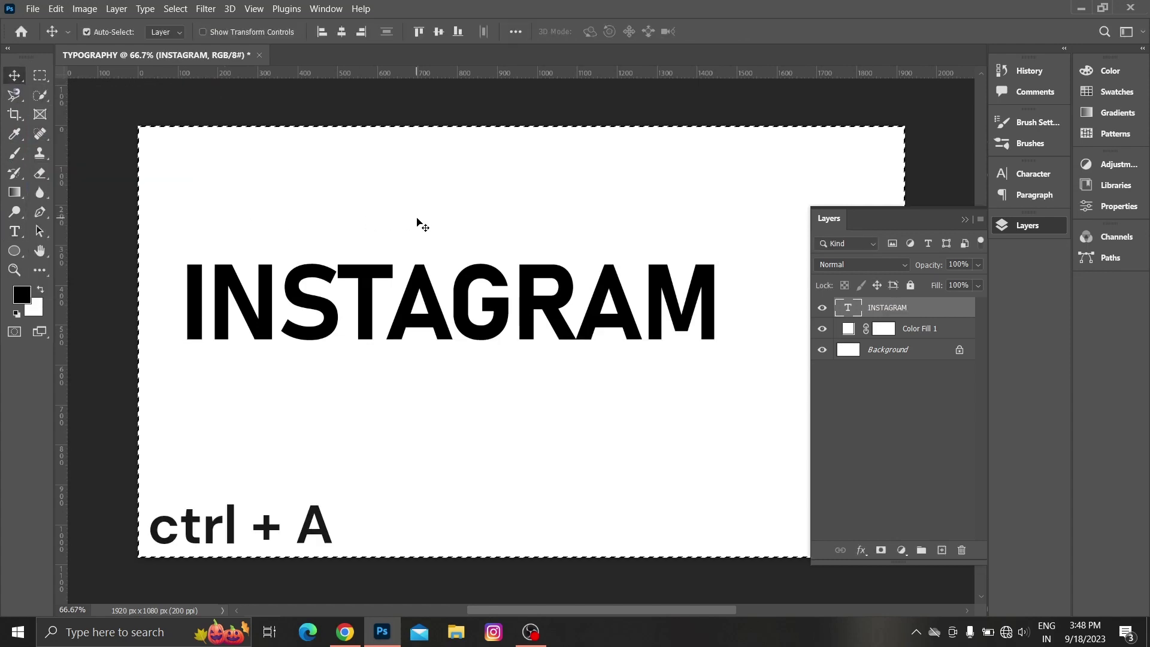
pyautogui.click(340, 37)
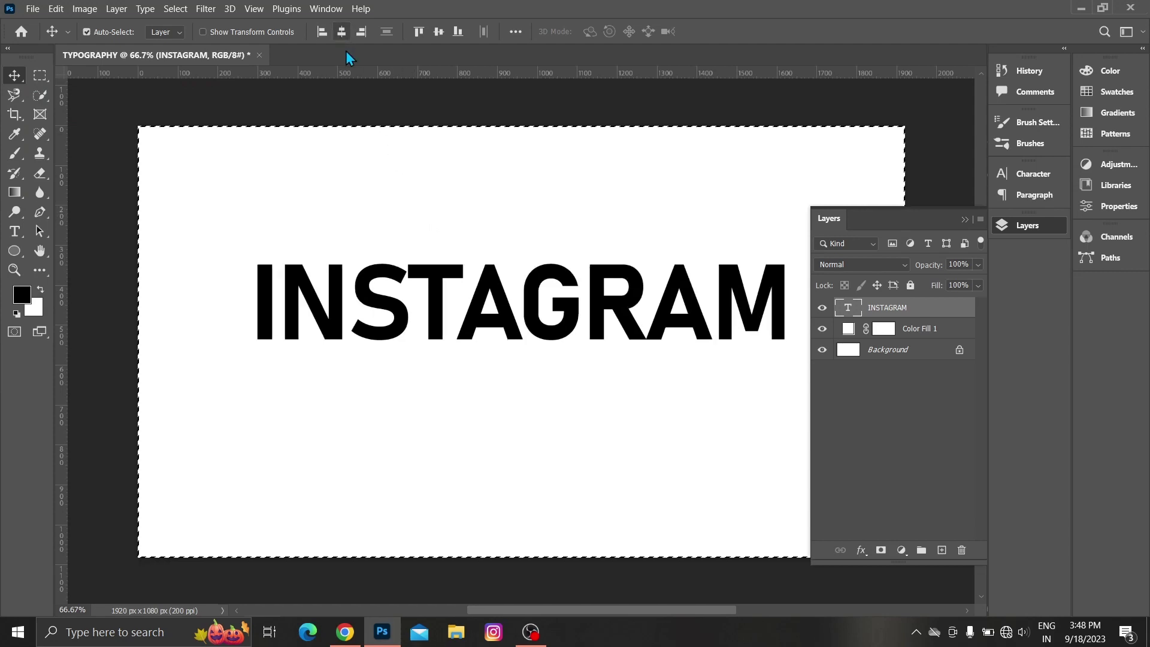
pyautogui.click(439, 32)
pyautogui.hotkey('ctrl', 'd')
# - Show and hide the Character panel, then return to the Layers panel
pyautogui.click(1019, 175)
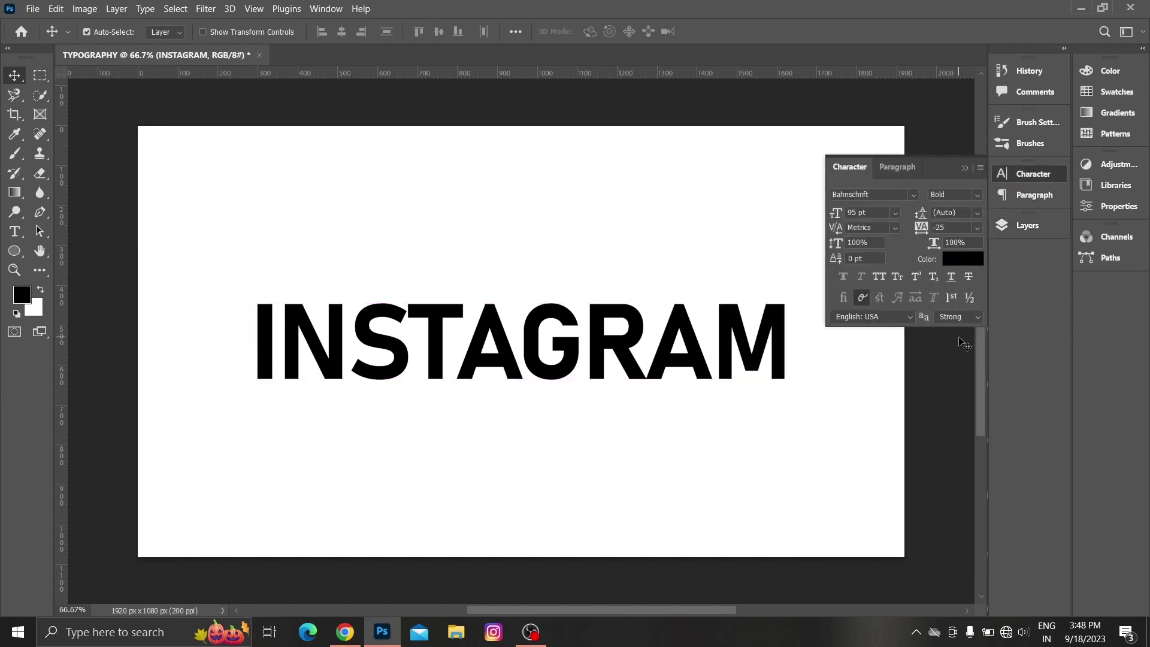
pyautogui.click(327, 9)
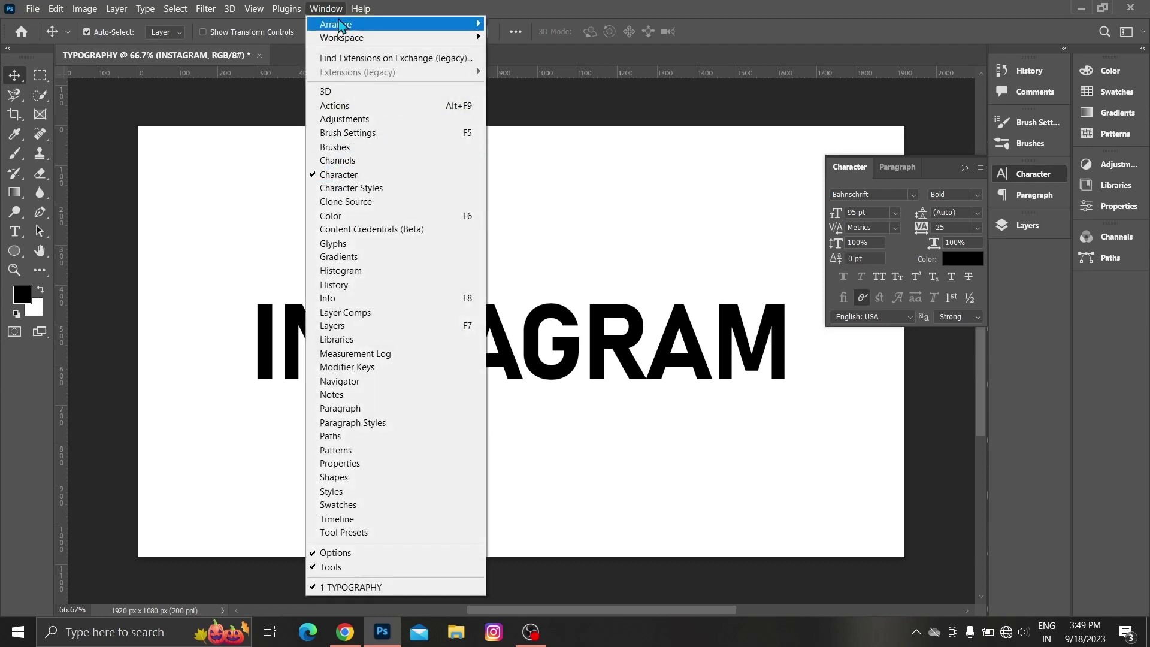
pyautogui.click(329, 9)
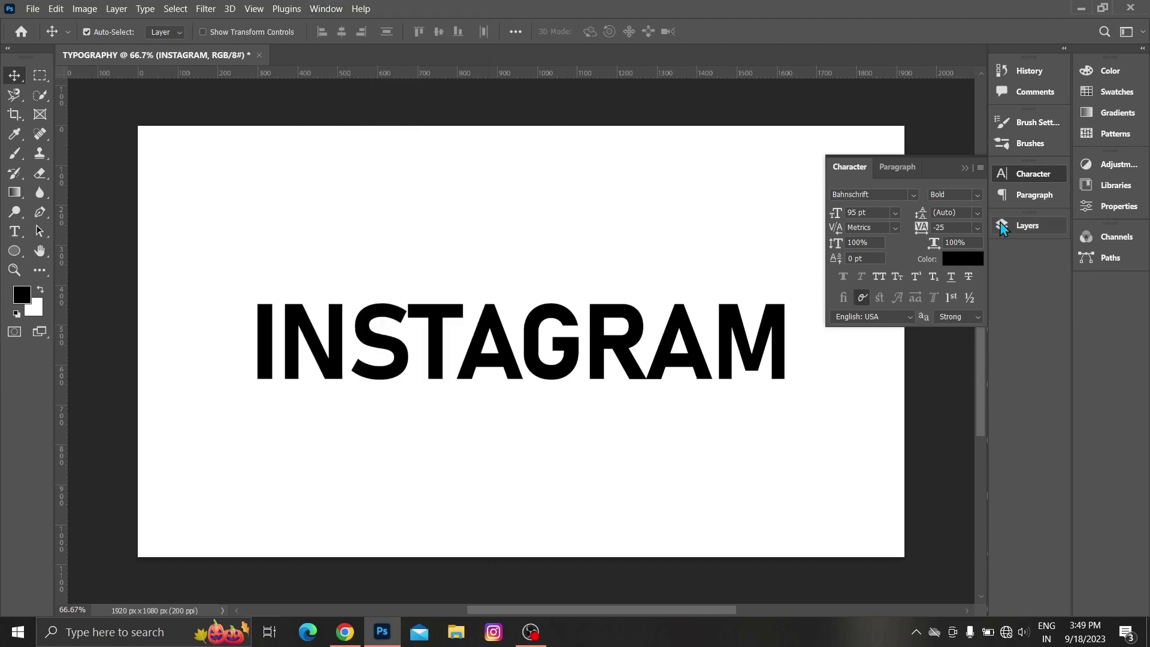
pyautogui.click(1013, 172)
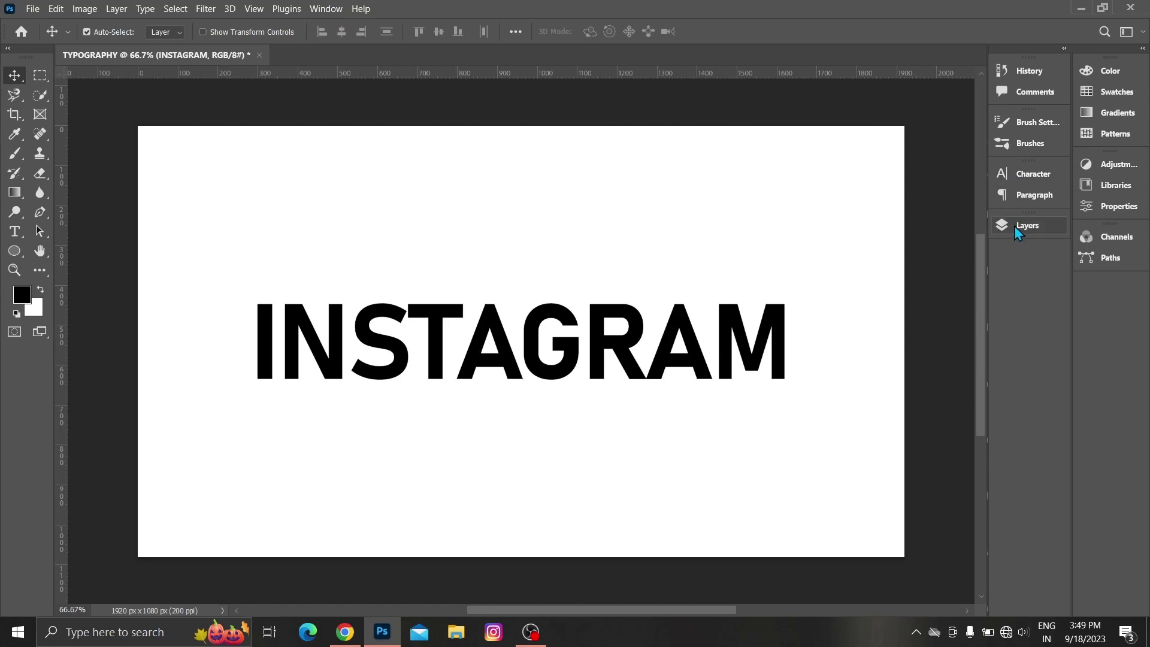
pyautogui.click(1015, 225)
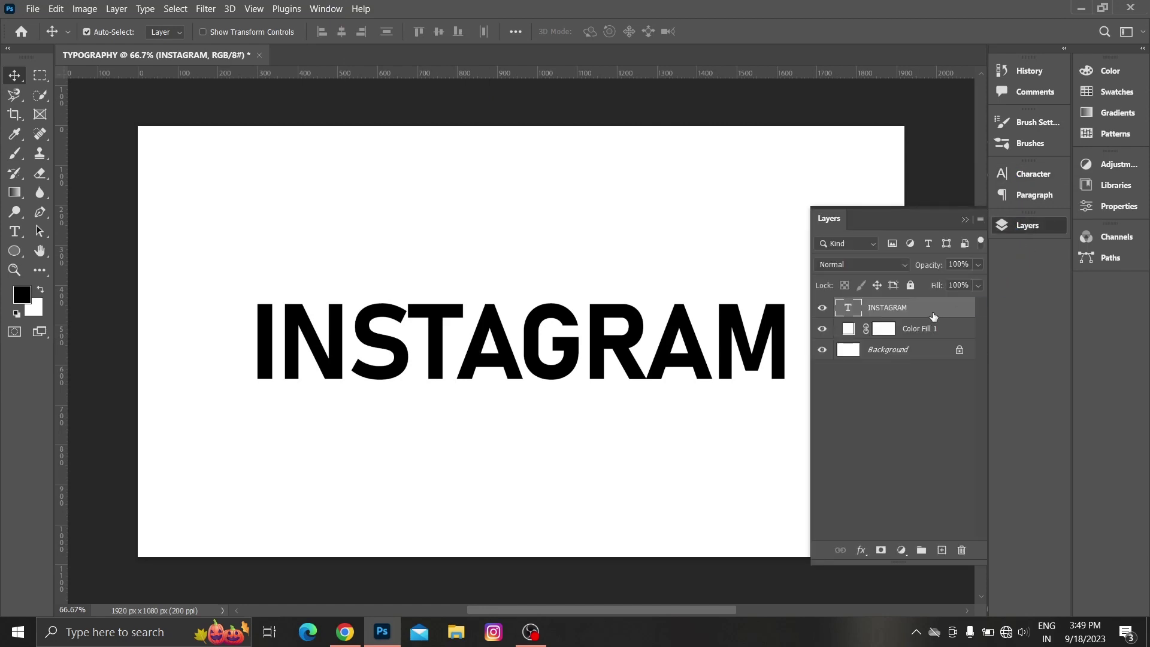
# - Apply a Pink_13 gradient overlay to INSTAGRAM at a 45° angle and 150% scale
pyautogui.click(862, 549)
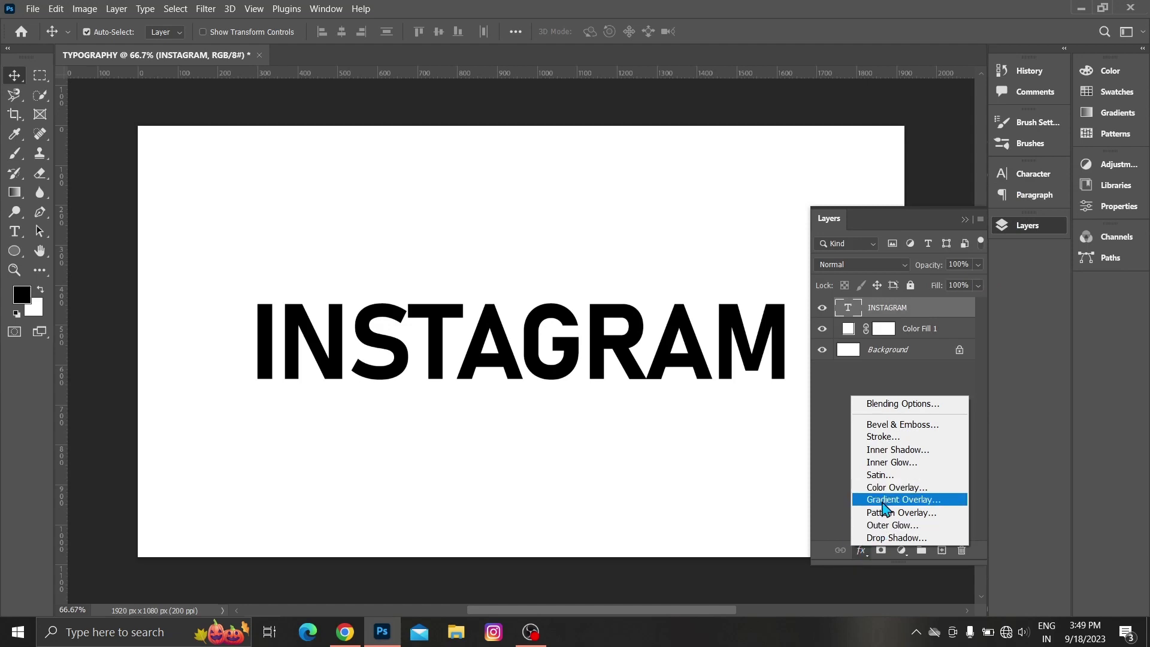
pyautogui.click(883, 500)
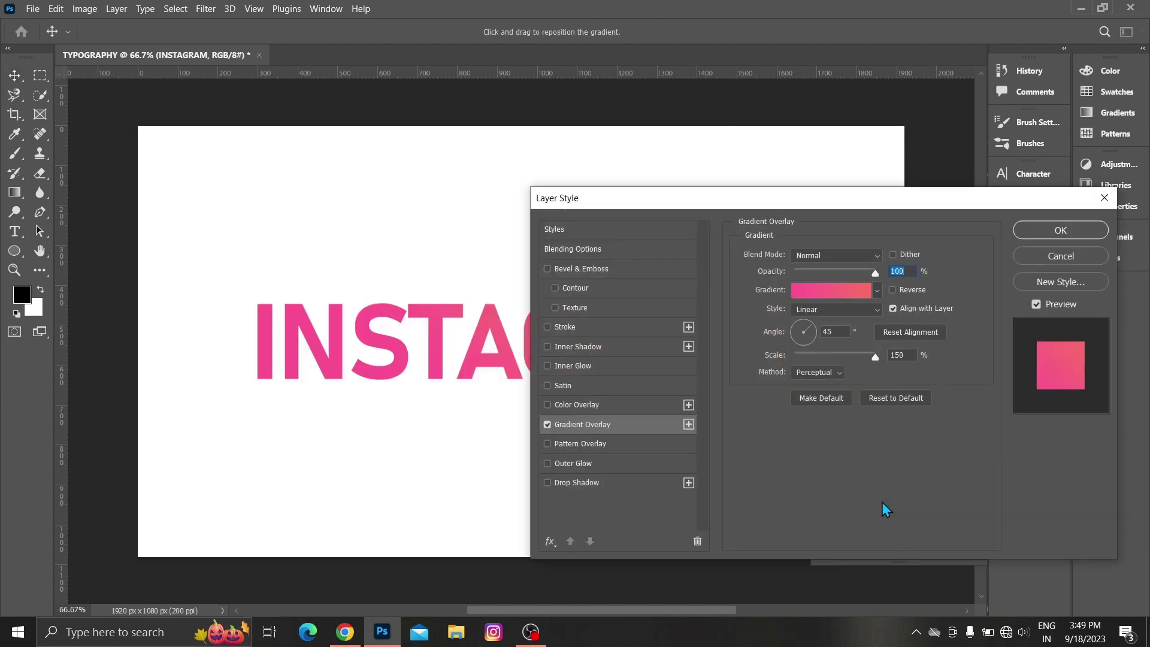
pyautogui.click(810, 300)
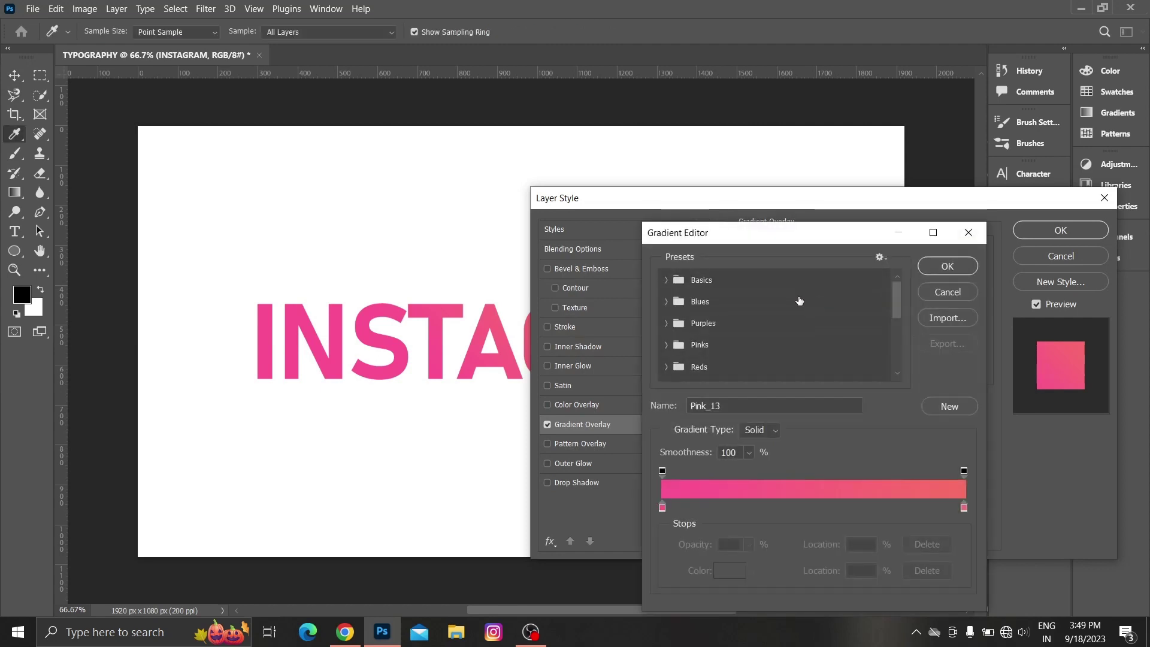
pyautogui.click(666, 344)
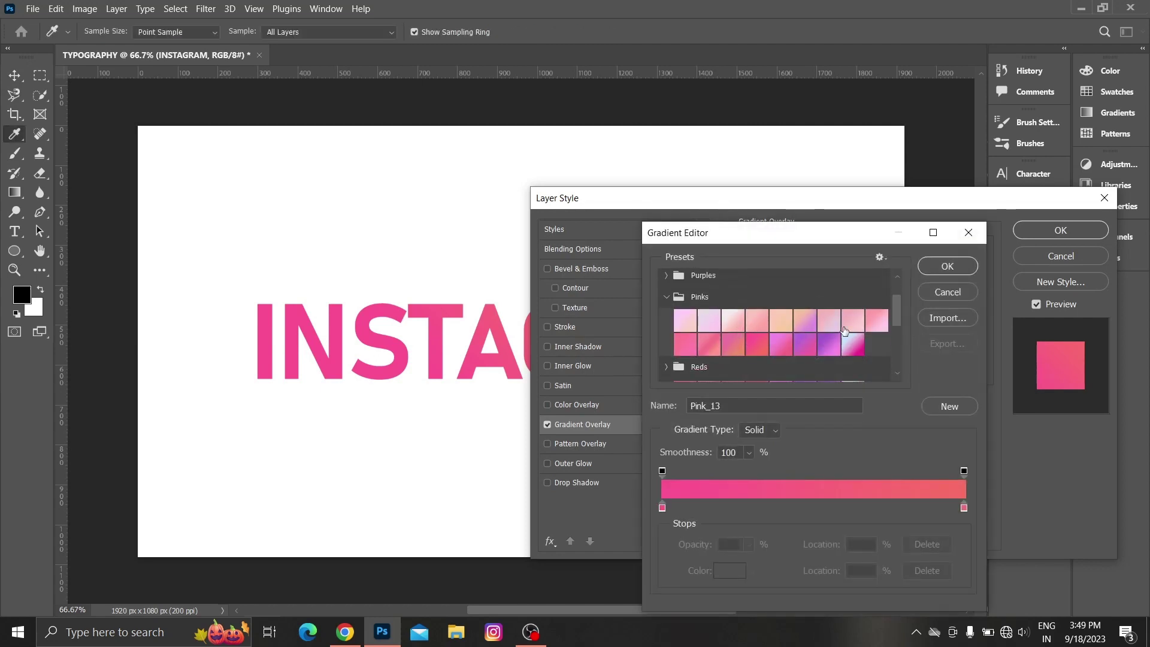
pyautogui.click(932, 265)
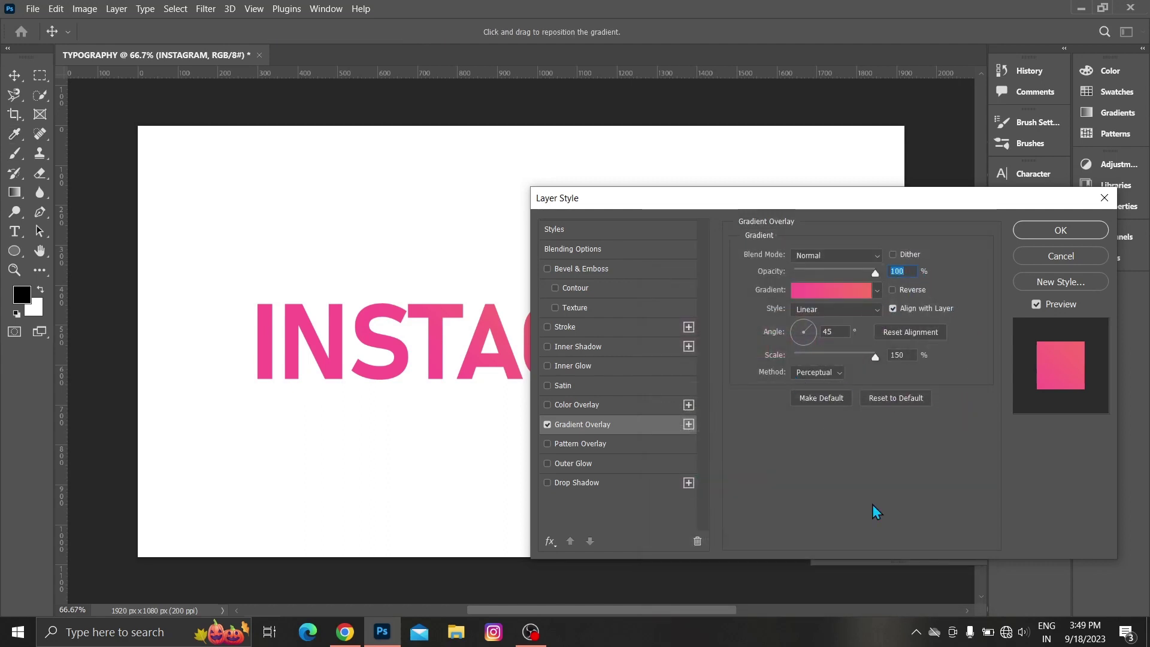
pyautogui.click(1044, 228)
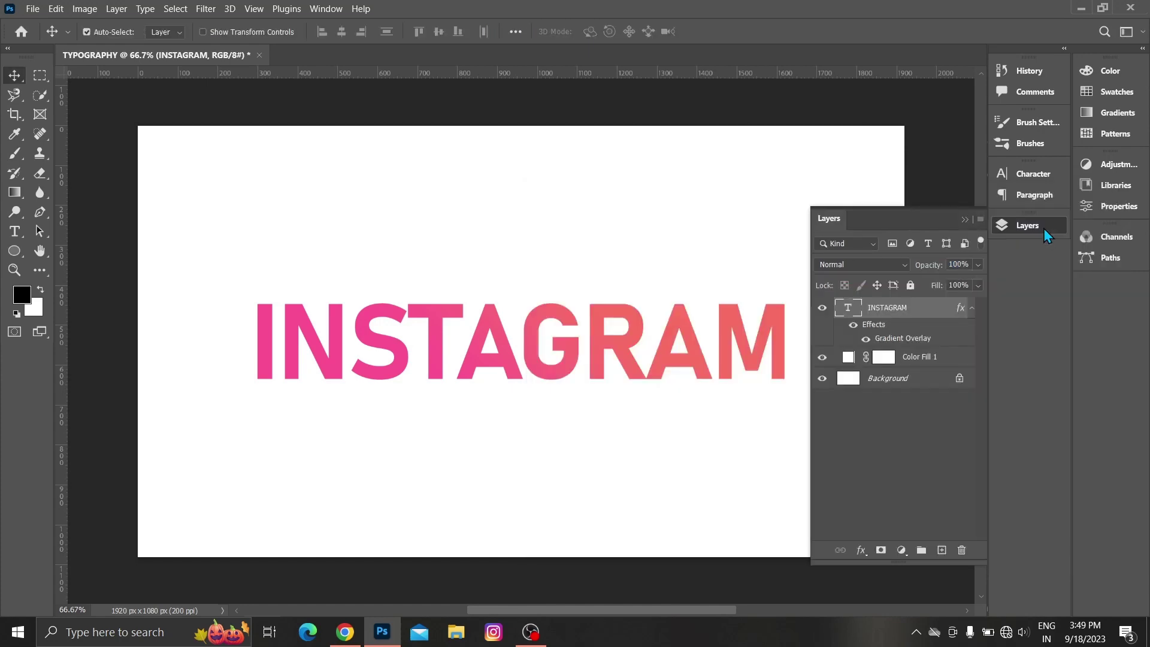
# - Convert the gradient INSTAGRAM layer to a Smart Object
pyautogui.rightClick(921, 317)
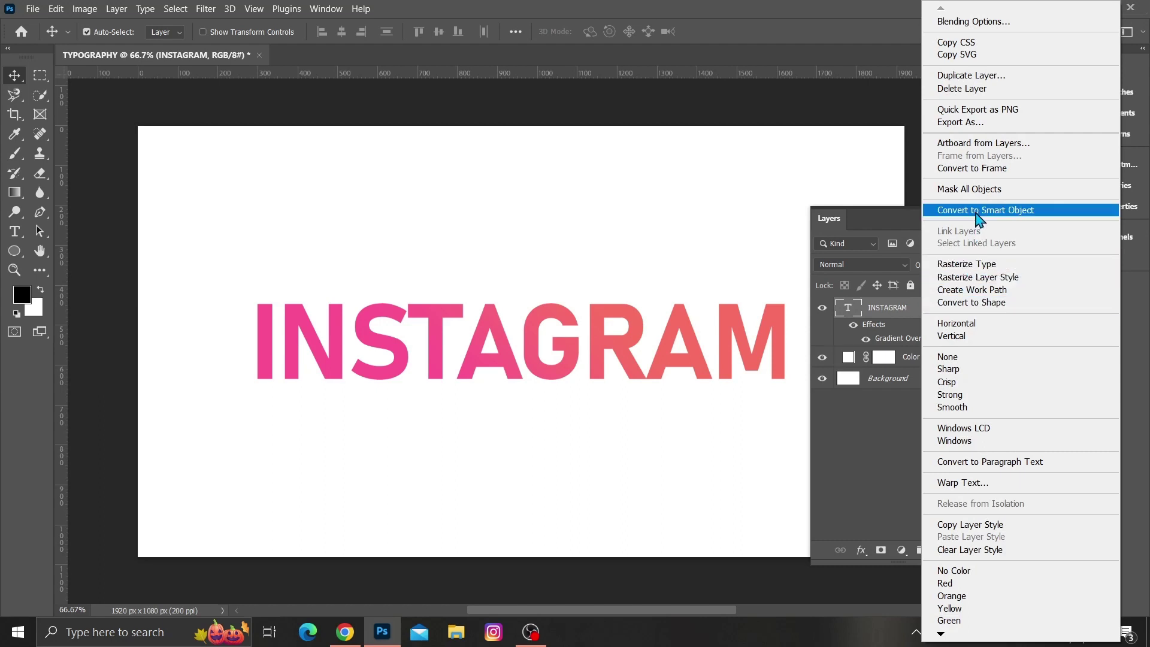
pyautogui.click(978, 214)
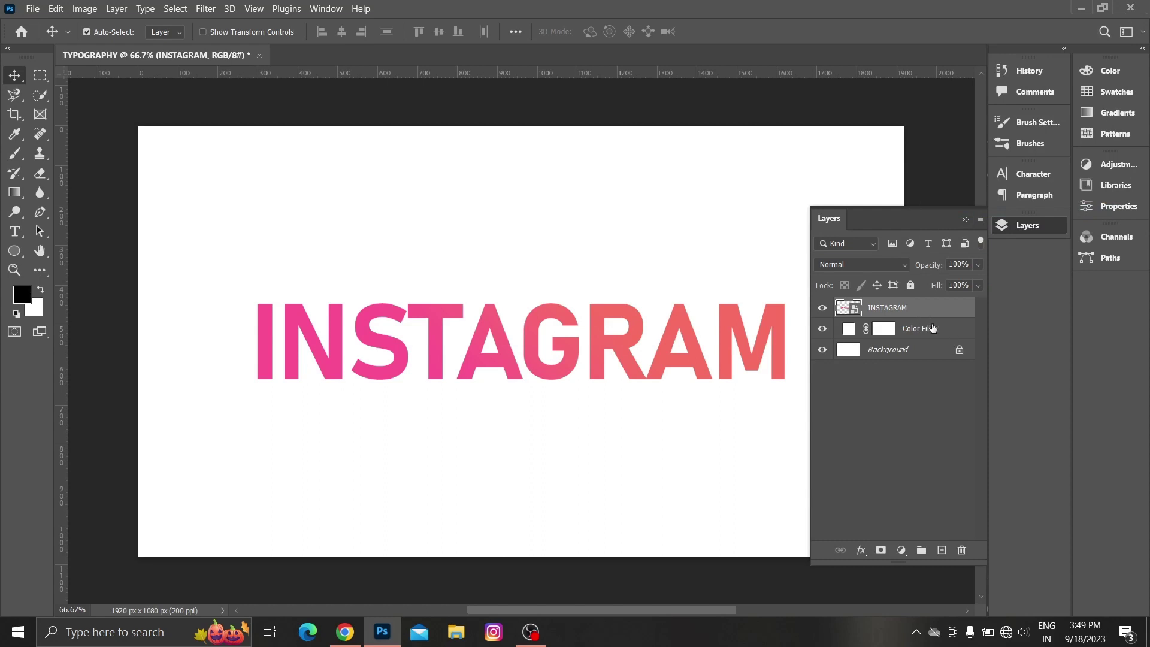
# - Duplicate the INSTAGRAM layer with Ctrl+J and move the copy about 30 px down
pyautogui.hotkey('ctrl', 'j')
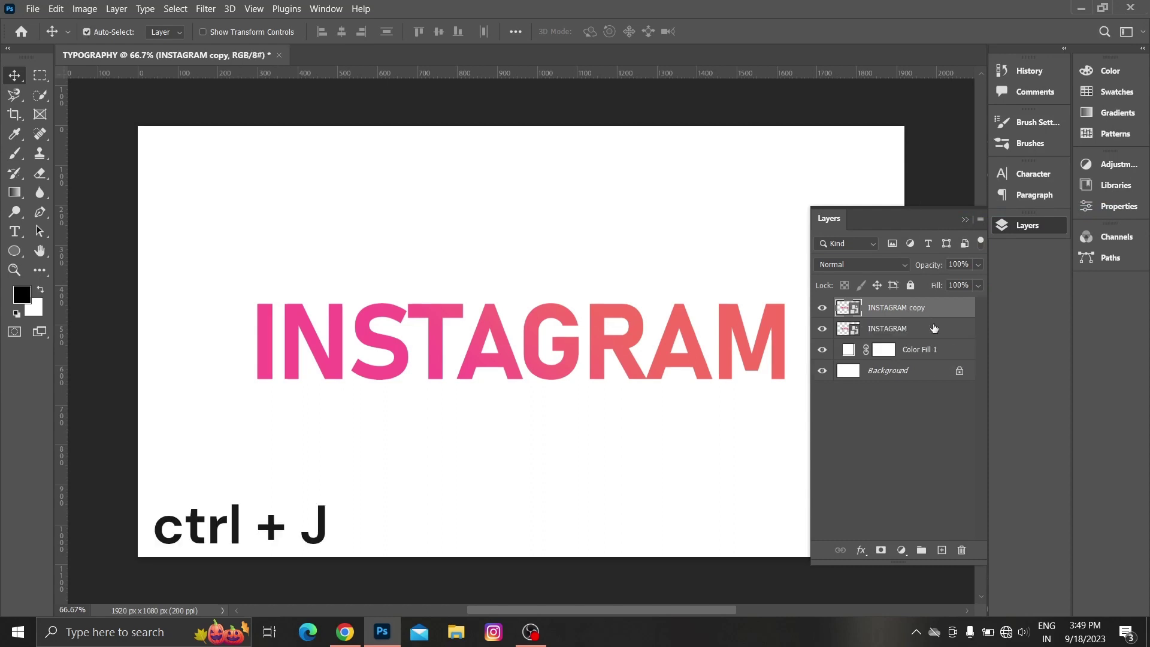
pyautogui.moveTo(506, 359); pyautogui.dragTo(505, 401)
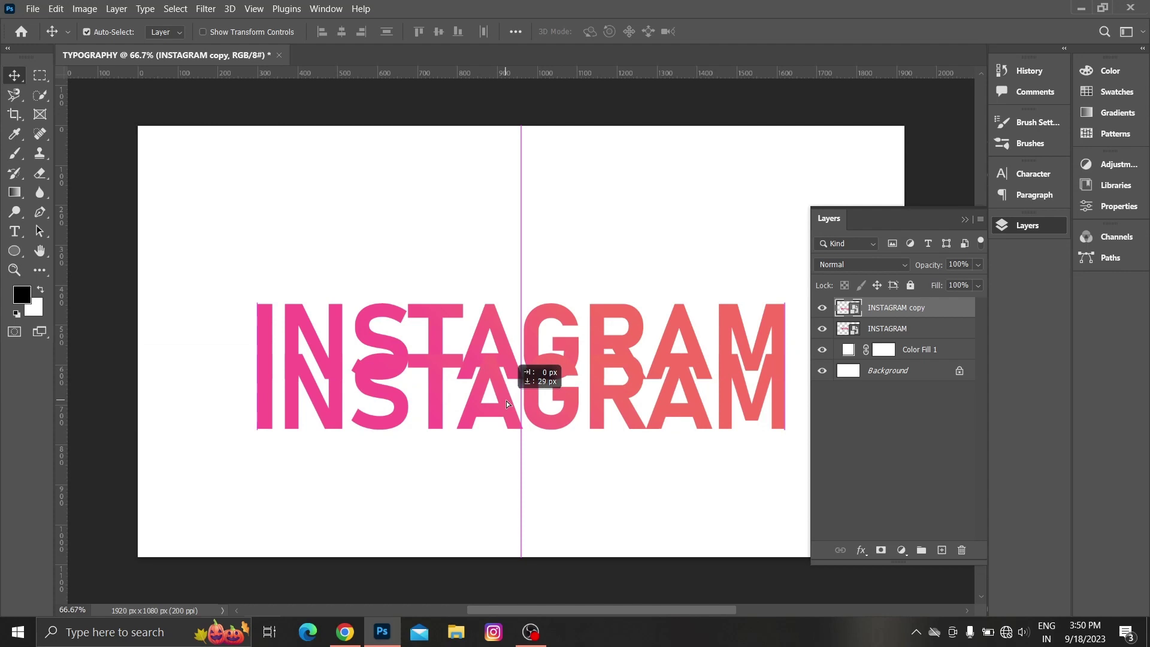
pyautogui.moveTo(506, 400); pyautogui.dragTo(505, 402)
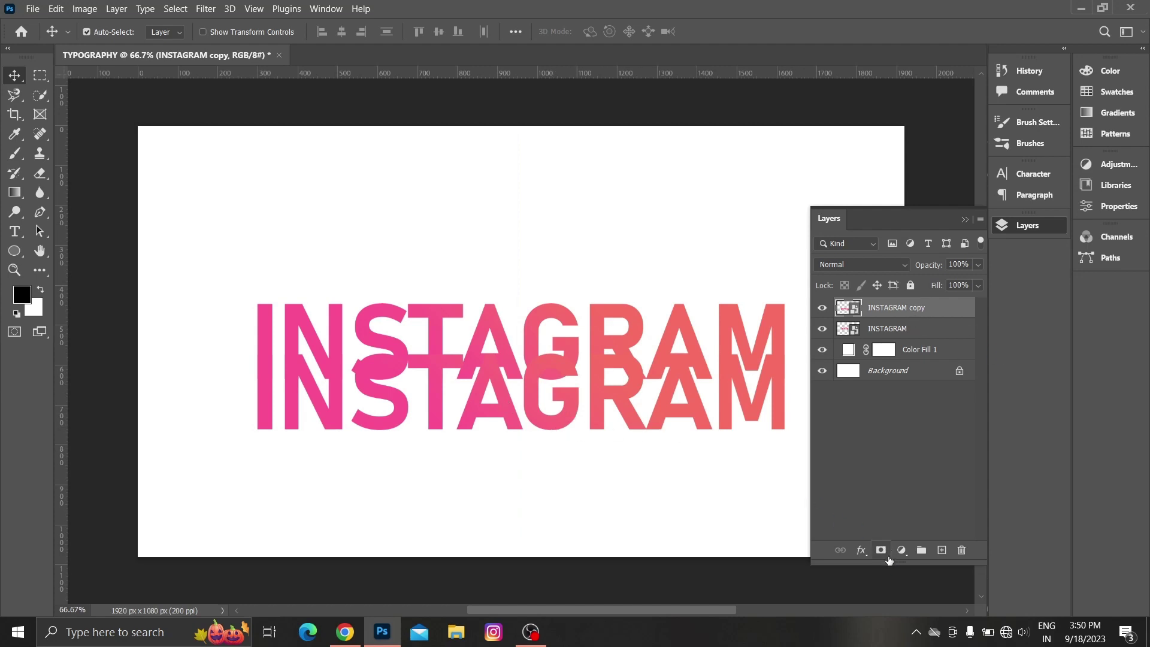
# - Give the INSTAGRAM copy 0% fill opacity and a 5 px black outside stroke
pyautogui.click(861, 550)
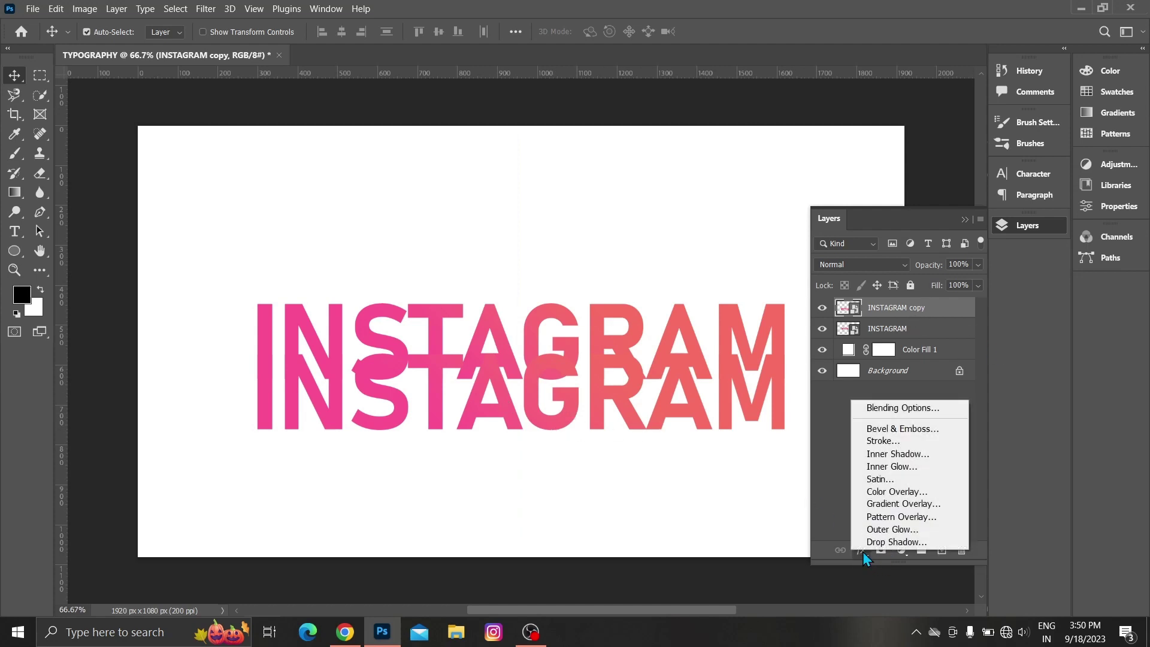
pyautogui.click(888, 410)
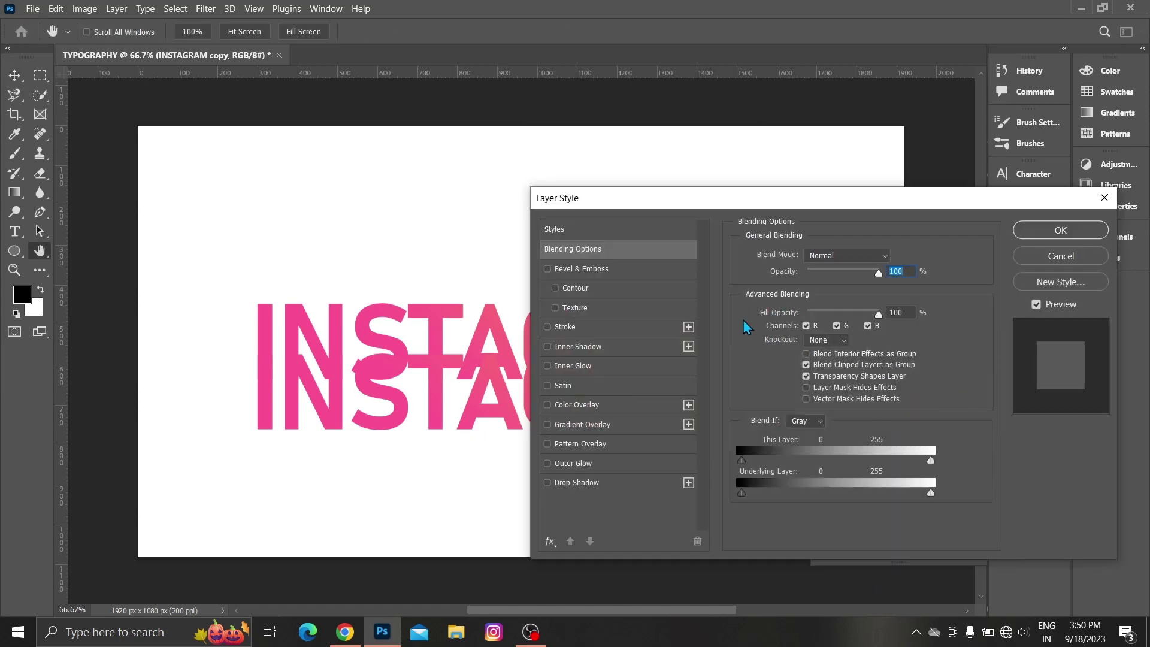
pyautogui.moveTo(878, 313); pyautogui.dragTo(806, 313)
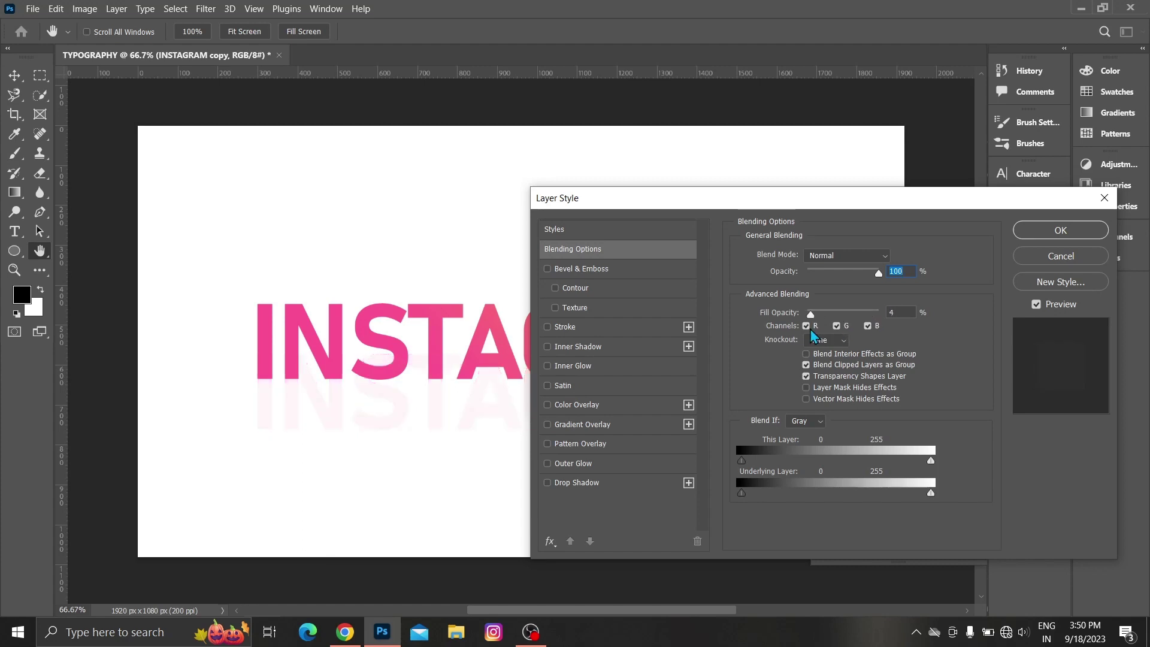
pyautogui.click(590, 328)
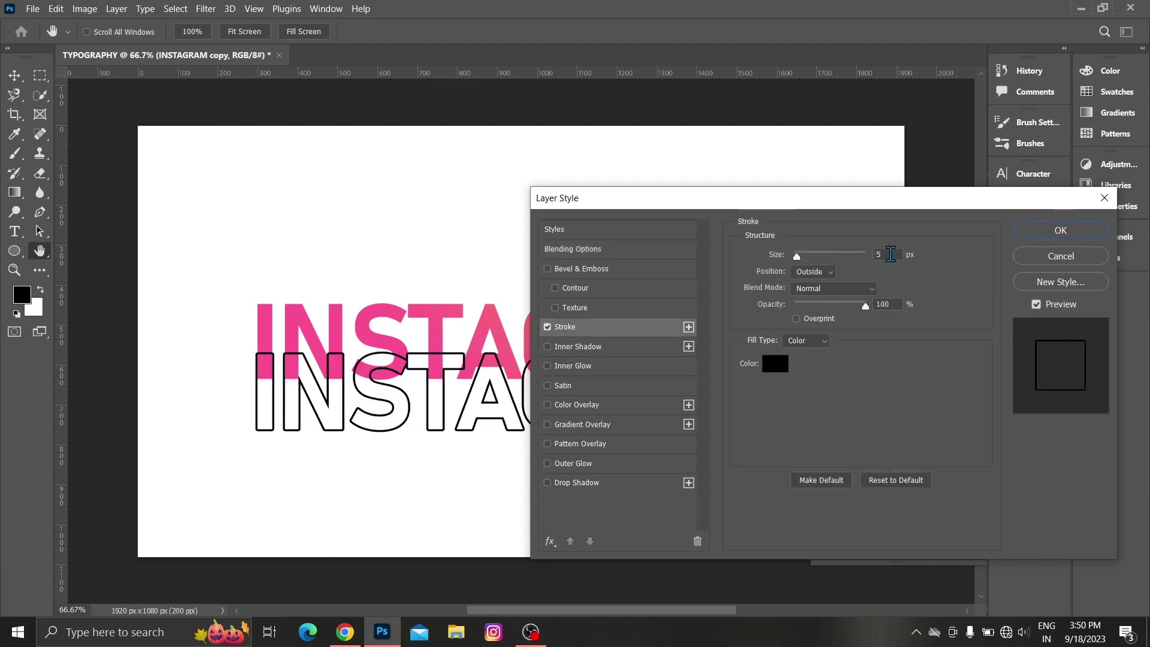
pyautogui.click(881, 254)
pyautogui.click(1060, 231)
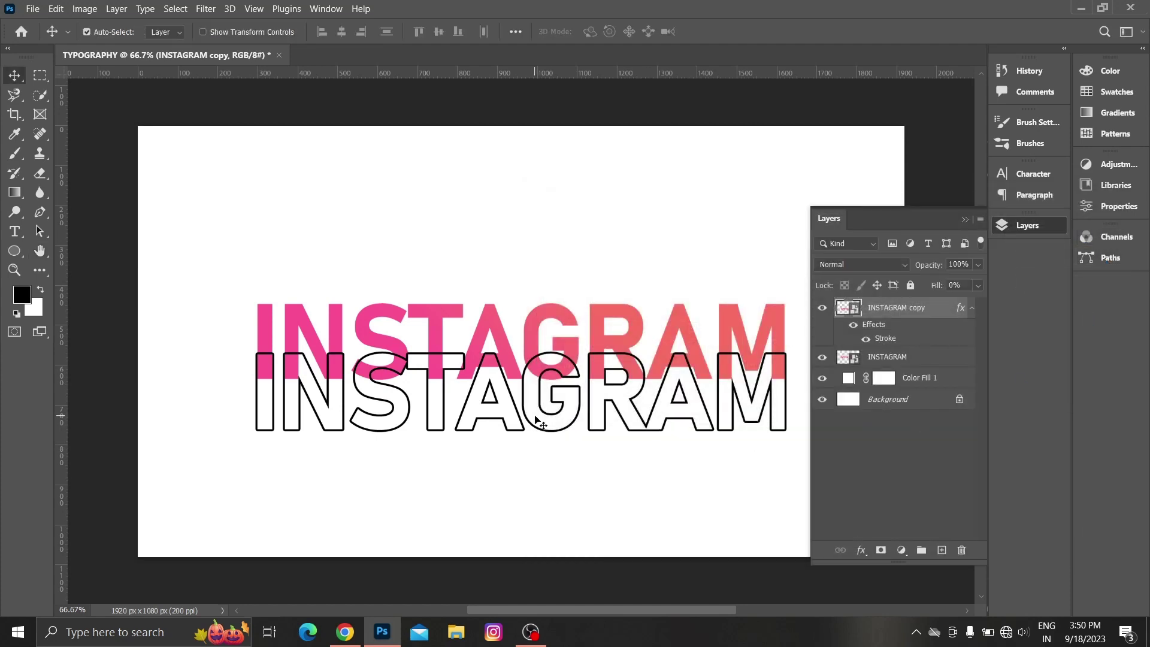
# - Alt-drag a duplicate of the outlined copy above the original text
pyautogui.press('alt')
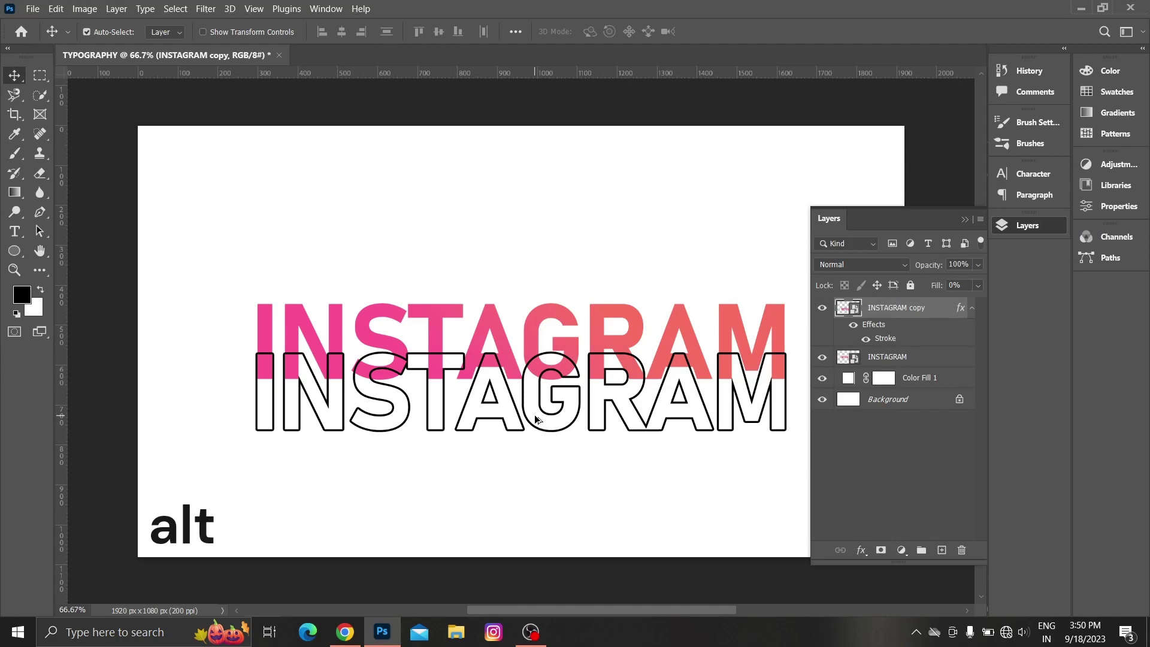
pyautogui.moveTo(537, 423); pyautogui.dragTo(537, 334)
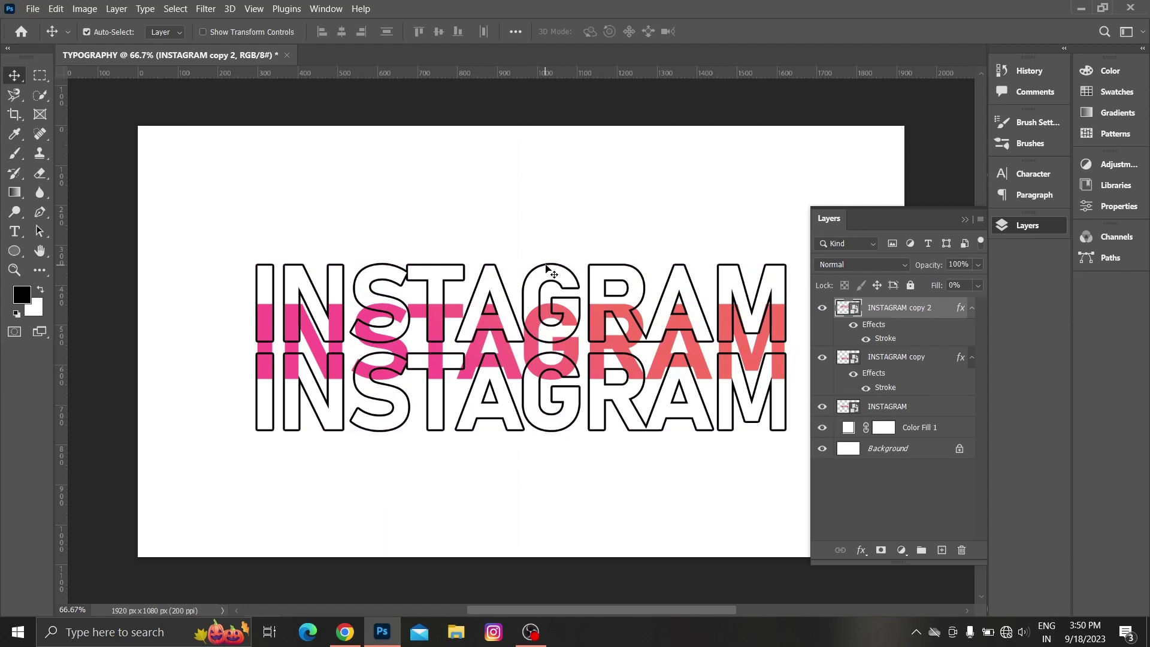
pyautogui.moveTo(547, 271); pyautogui.dragTo(545, 258)
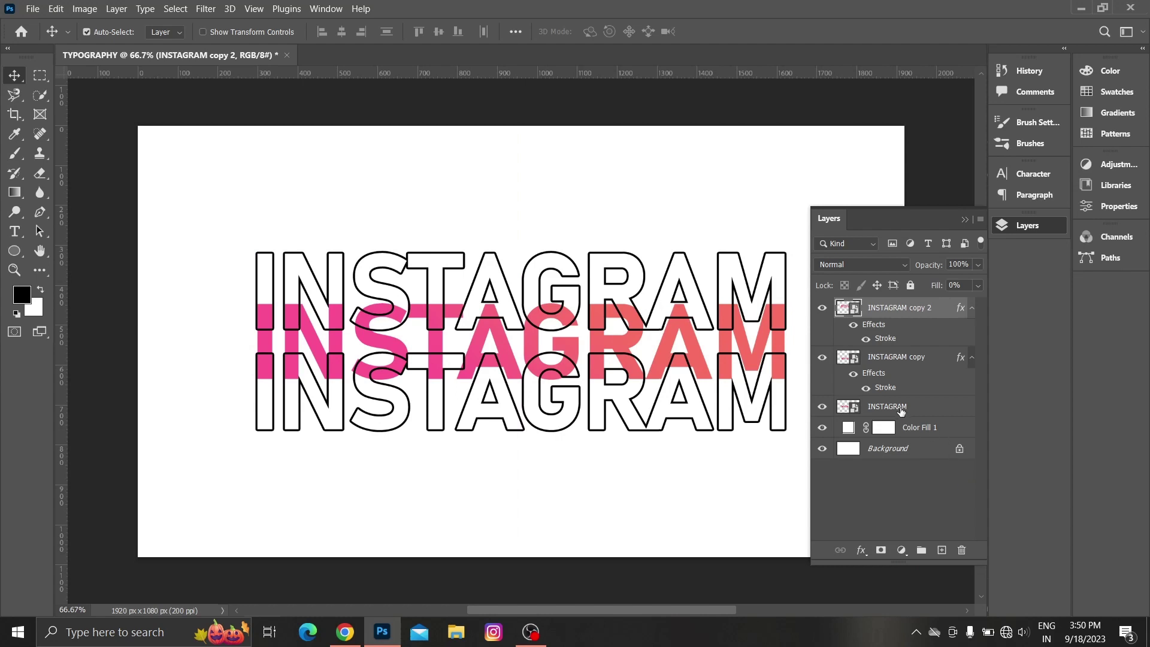
# - Move the gradient INSTAGRAM layer to the top and select both outlined copies
pyautogui.moveTo(901, 411); pyautogui.dragTo(891, 306)
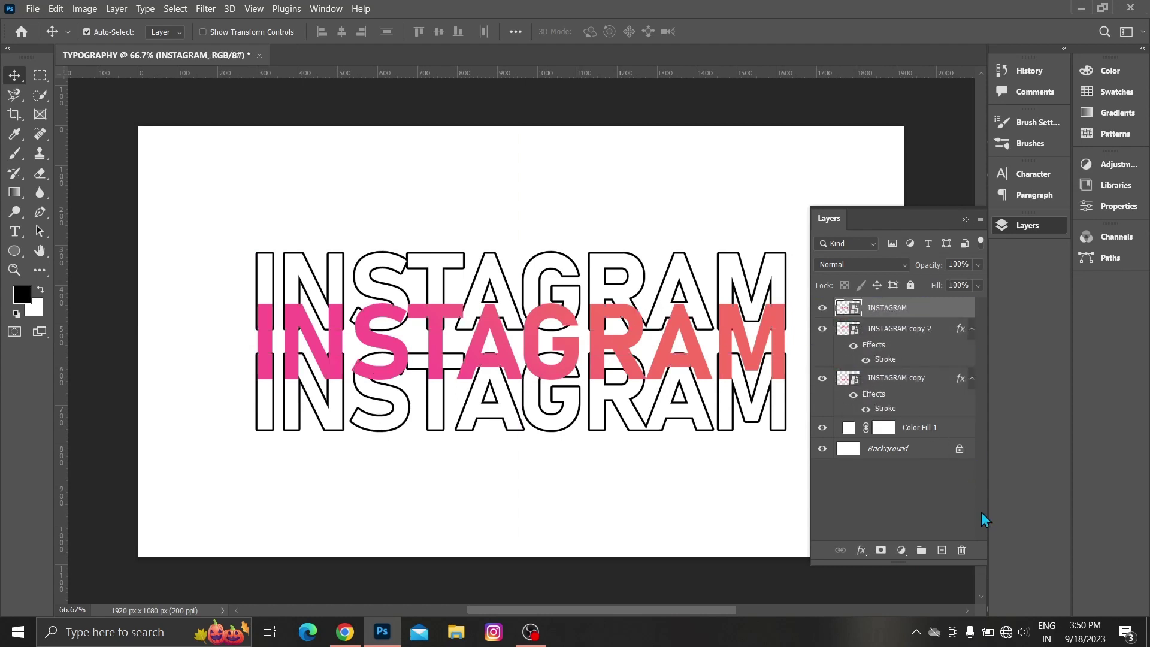
pyautogui.click(908, 335)
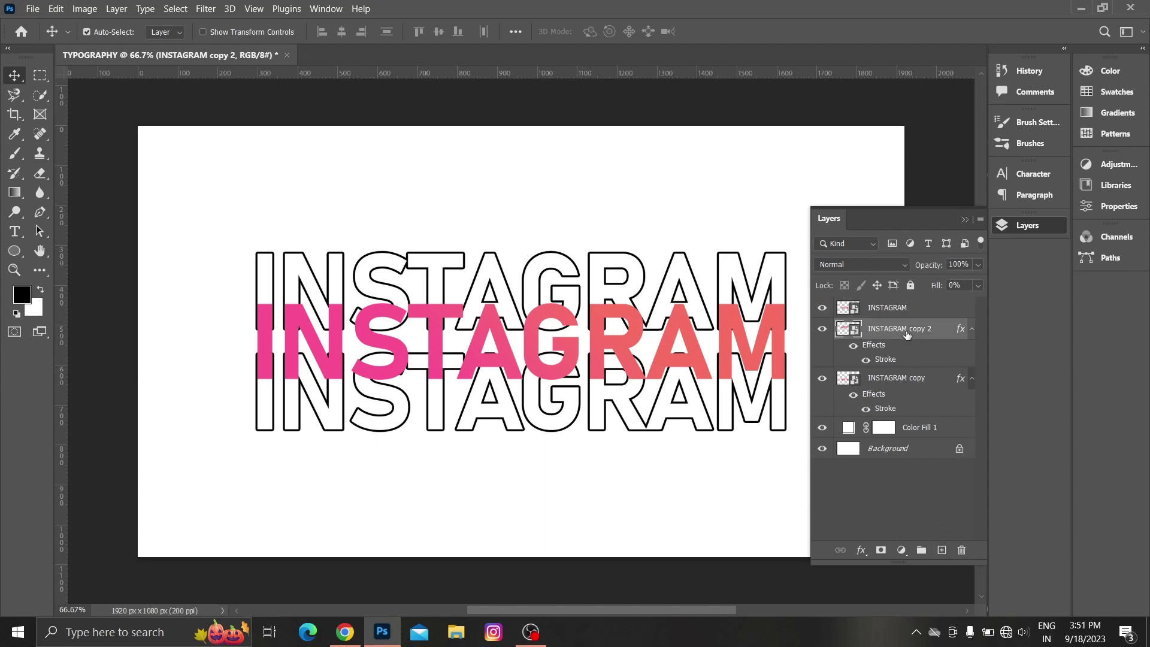
pyautogui.keyDown('shift'); pyautogui.click(915, 384); pyautogui.keyUp('shift')
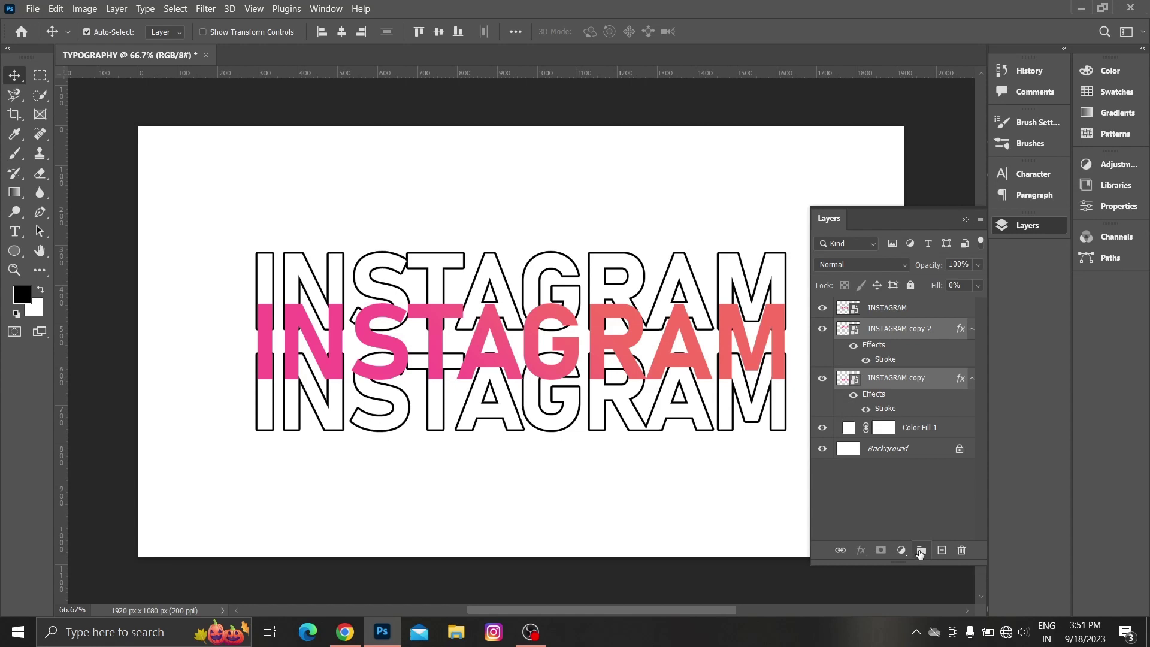
# - Group INSTAGRAM copy and copy 2, rename Group 1 to STROKE, and select it
pyautogui.click(921, 552)
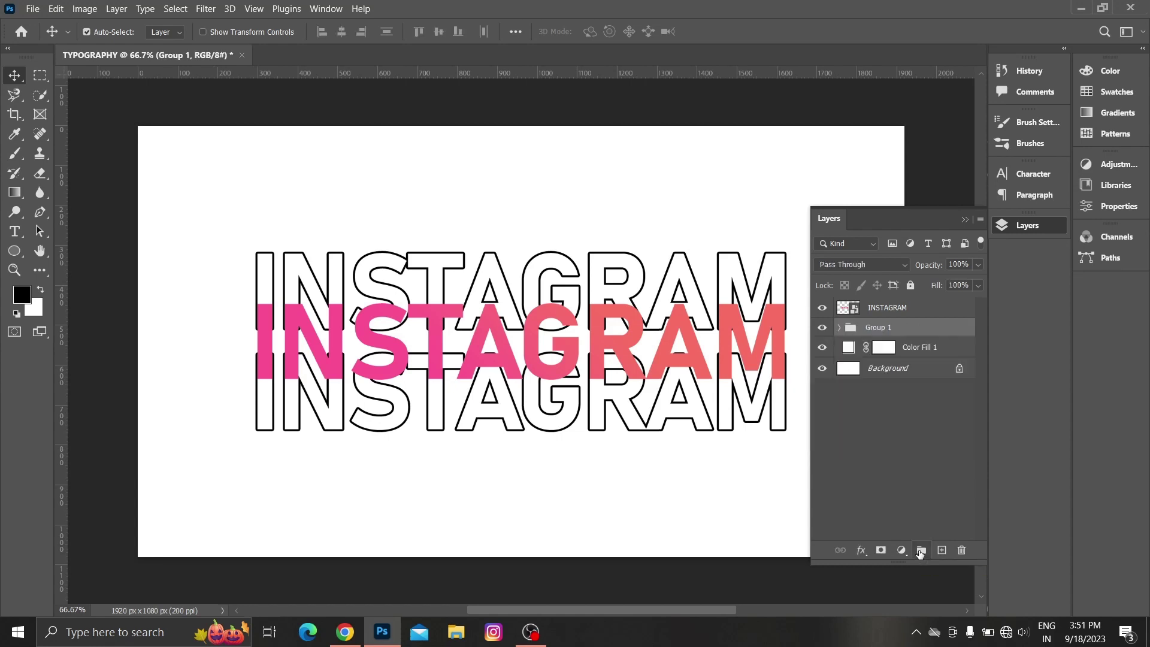
pyautogui.doubleClick(890, 327)
pyautogui.write('STROKE')
pyautogui.click(934, 448)
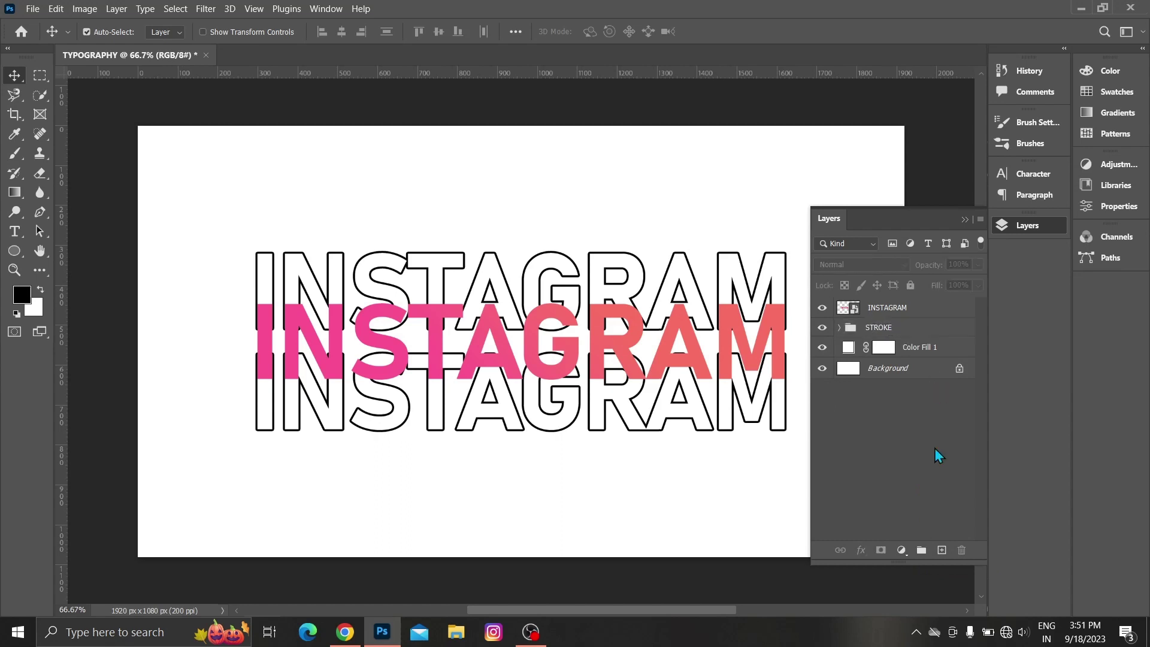
pyautogui.click(895, 328)
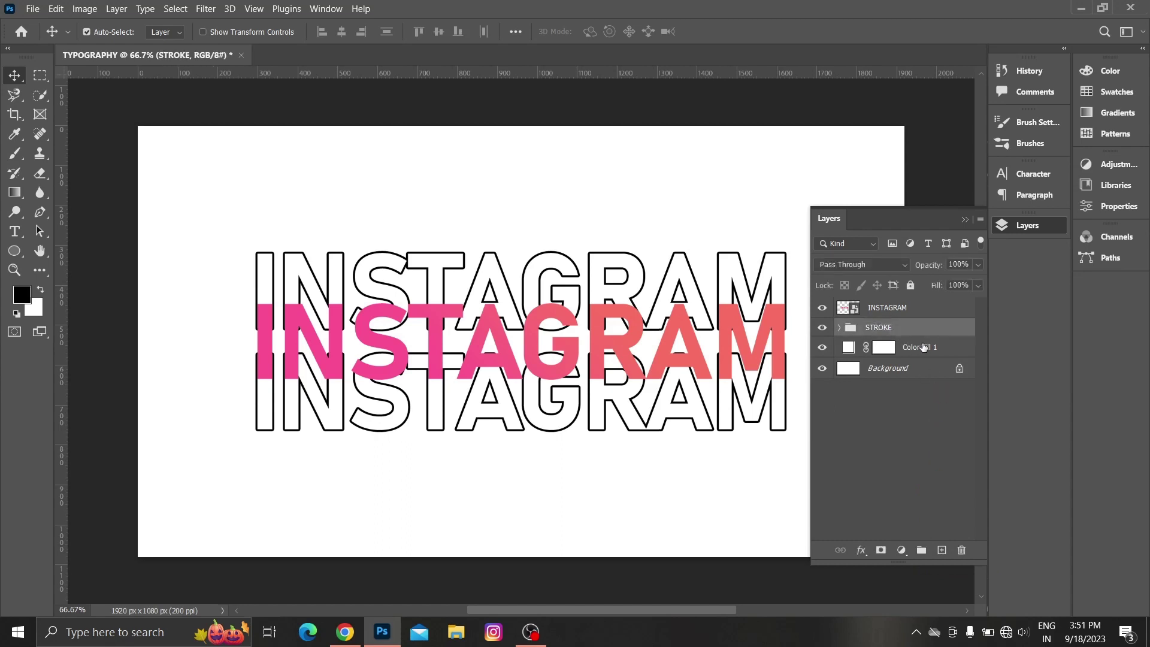
# - Add a layer mask to the STROKE group and set up a Soft Round 120 px, 0% hardness brush at 100% opacity
pyautogui.click(881, 551)
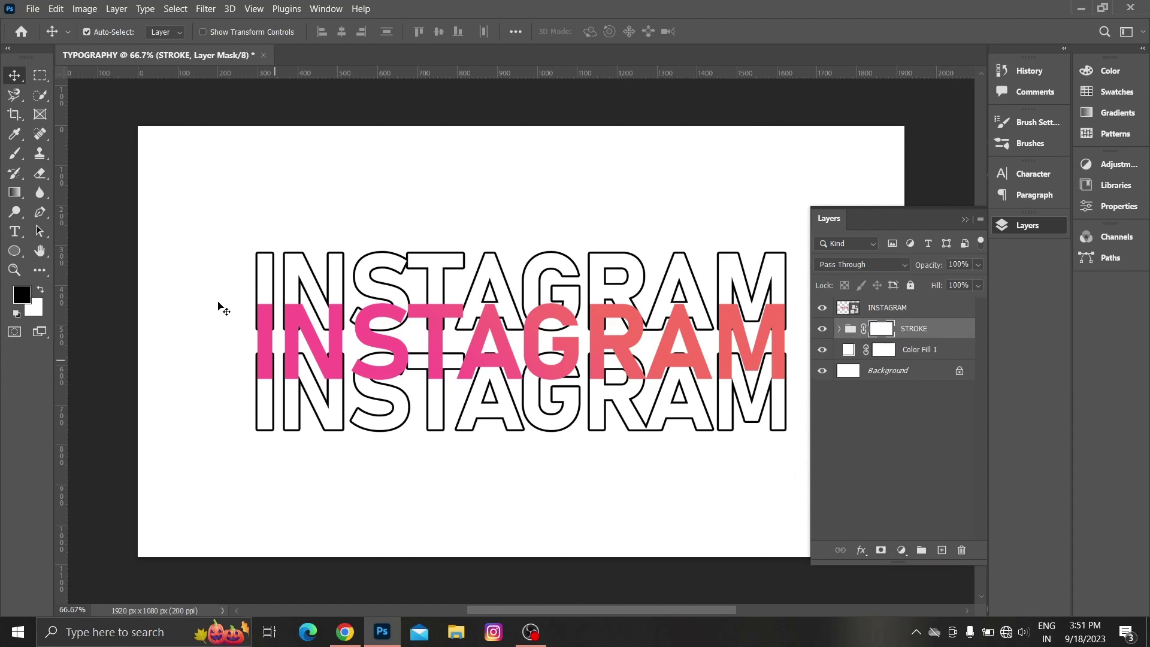
pyautogui.click(13, 158)
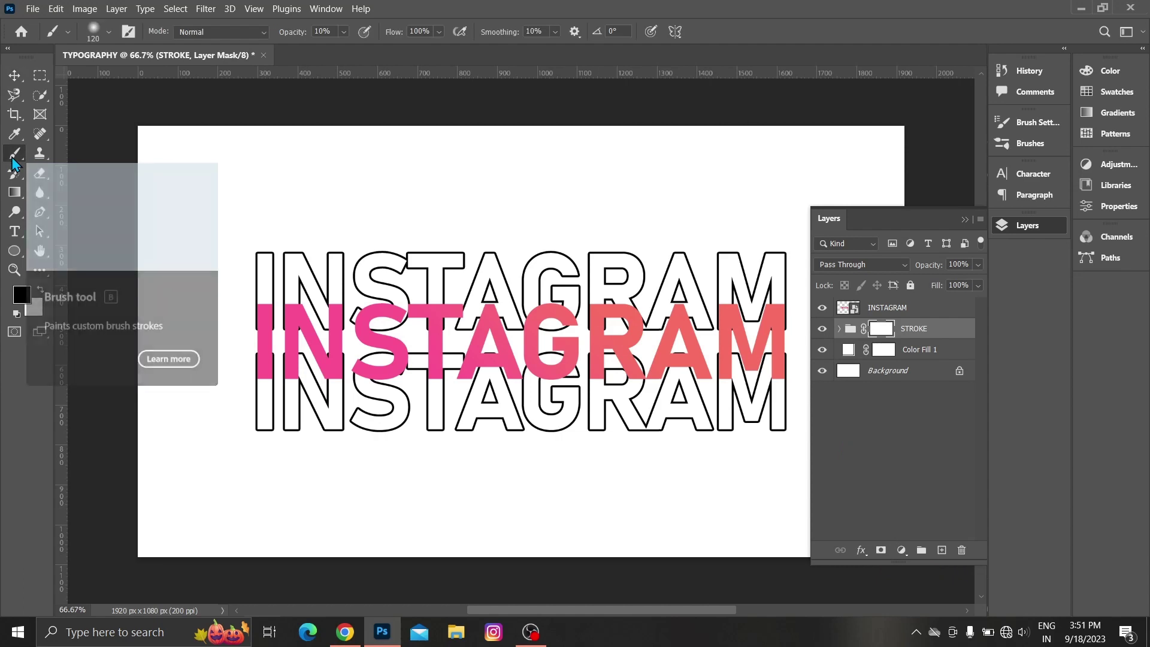
pyautogui.click(108, 32)
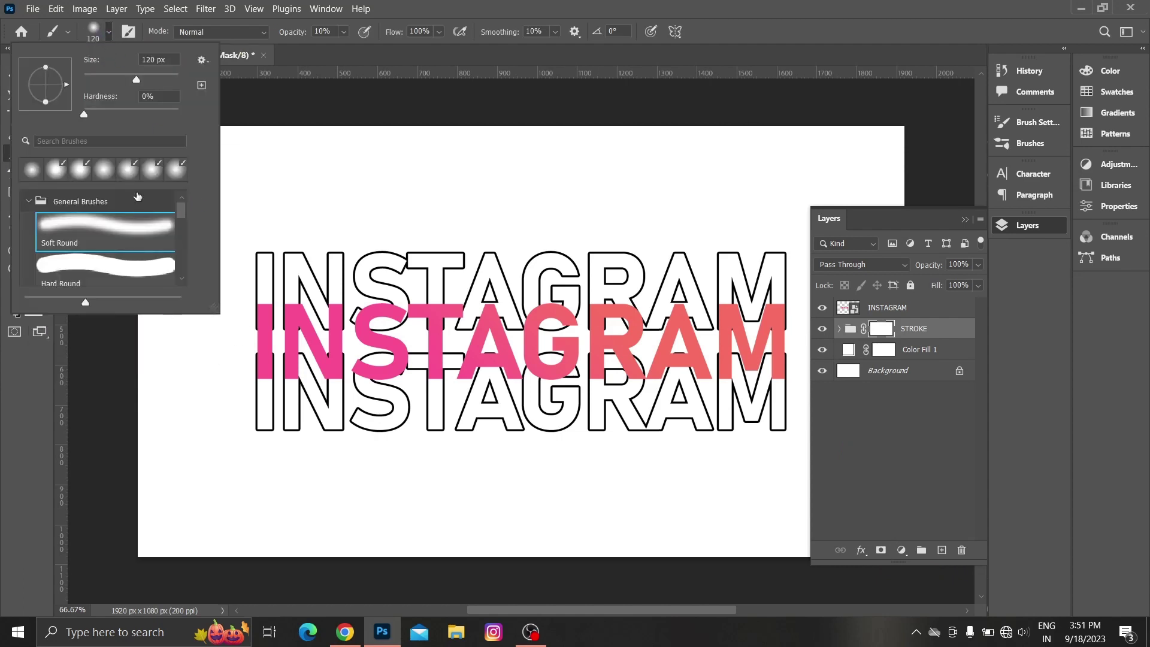
pyautogui.click(106, 33)
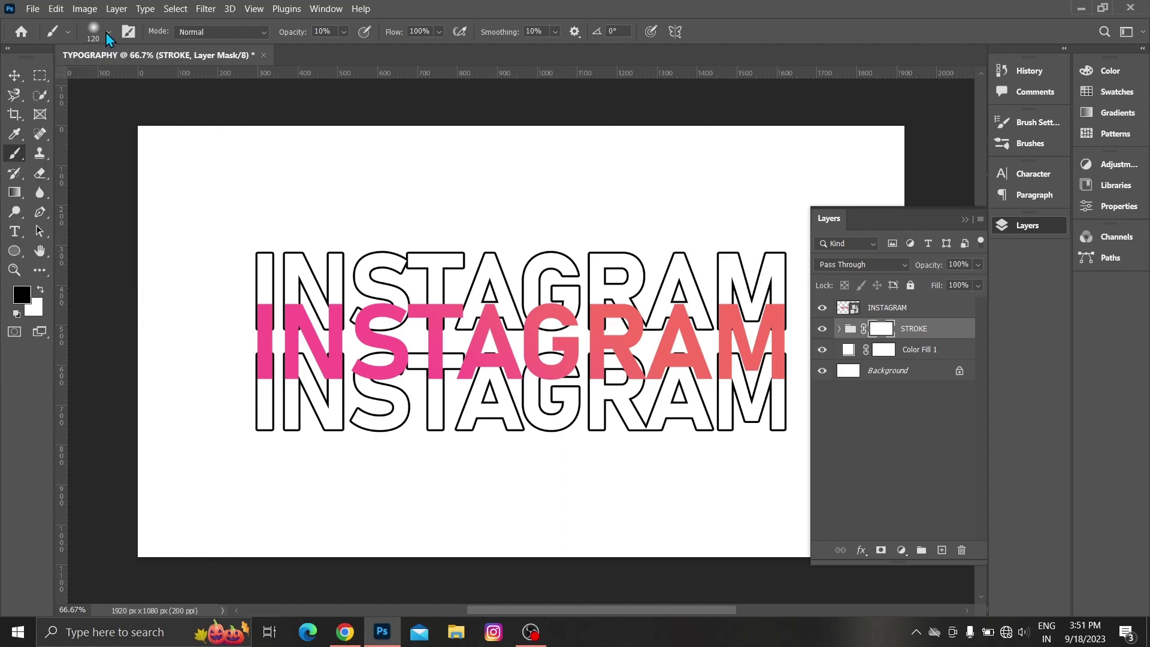
pyautogui.click(344, 32)
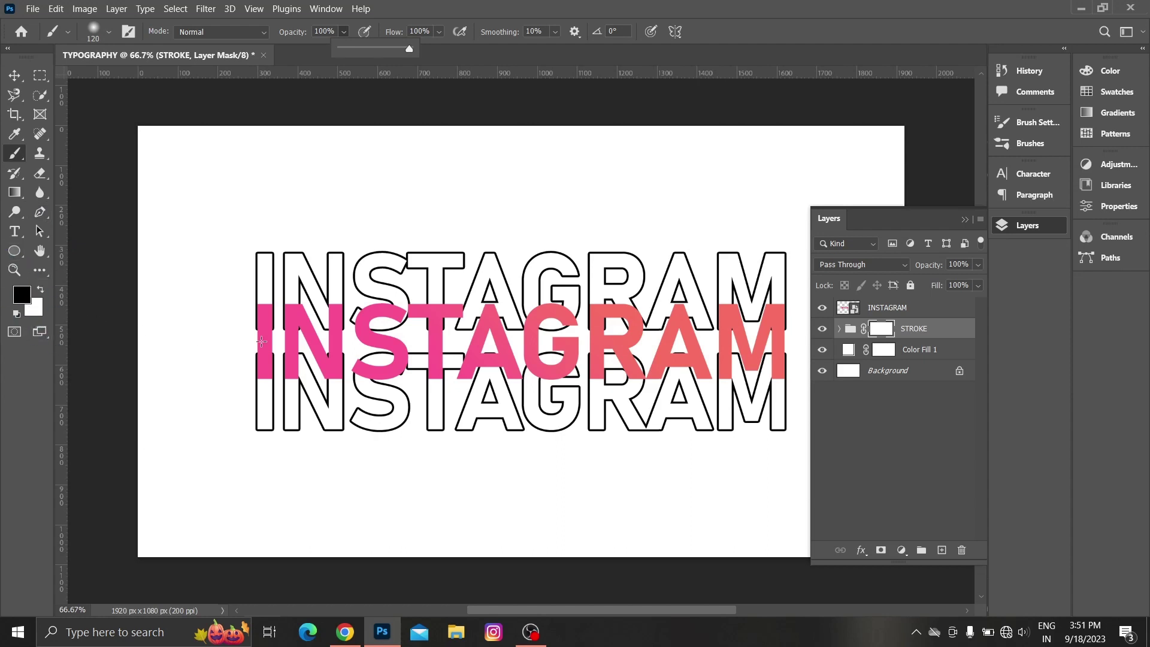
# - Paint black on the STROKE mask across the upper and lower outline rows touching the pink text
pyautogui.moveTo(252, 360)
pyautogui.mouseDown()
pyautogui.moveTo(282, 387)
pyautogui.moveTo(330, 366)
pyautogui.mouseUp()
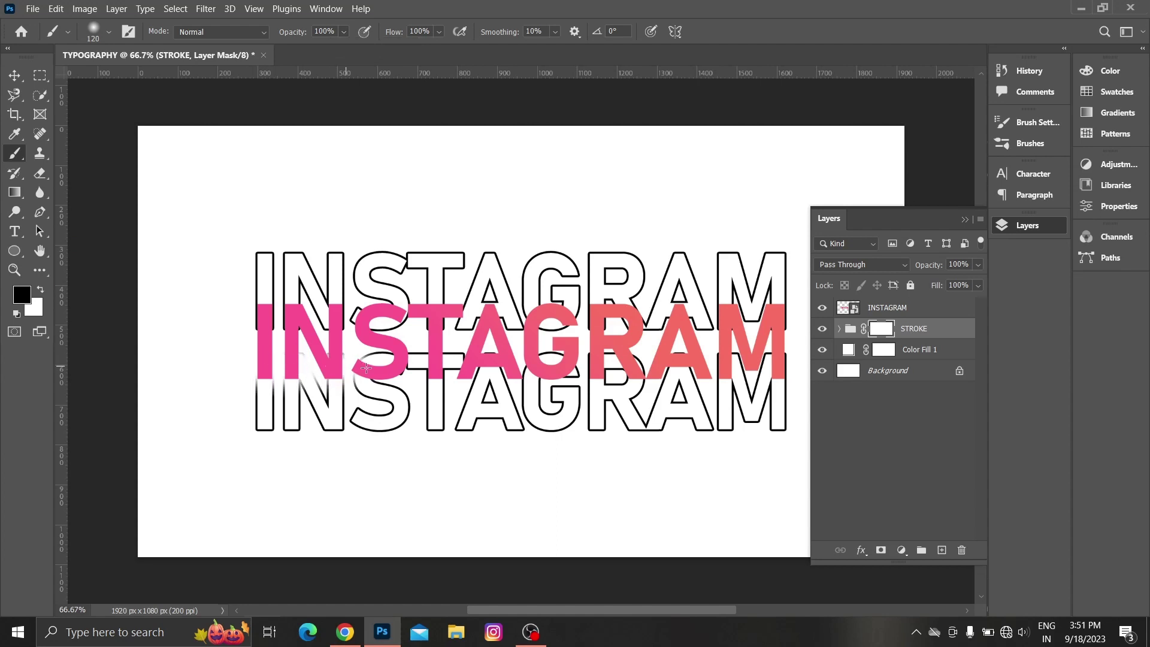
pyautogui.moveTo(367, 369)
pyautogui.mouseDown()
pyautogui.moveTo(777, 368)
pyautogui.moveTo(765, 351)
pyautogui.moveTo(560, 349)
pyautogui.moveTo(249, 370)
pyautogui.moveTo(816, 368)
pyautogui.mouseUp()
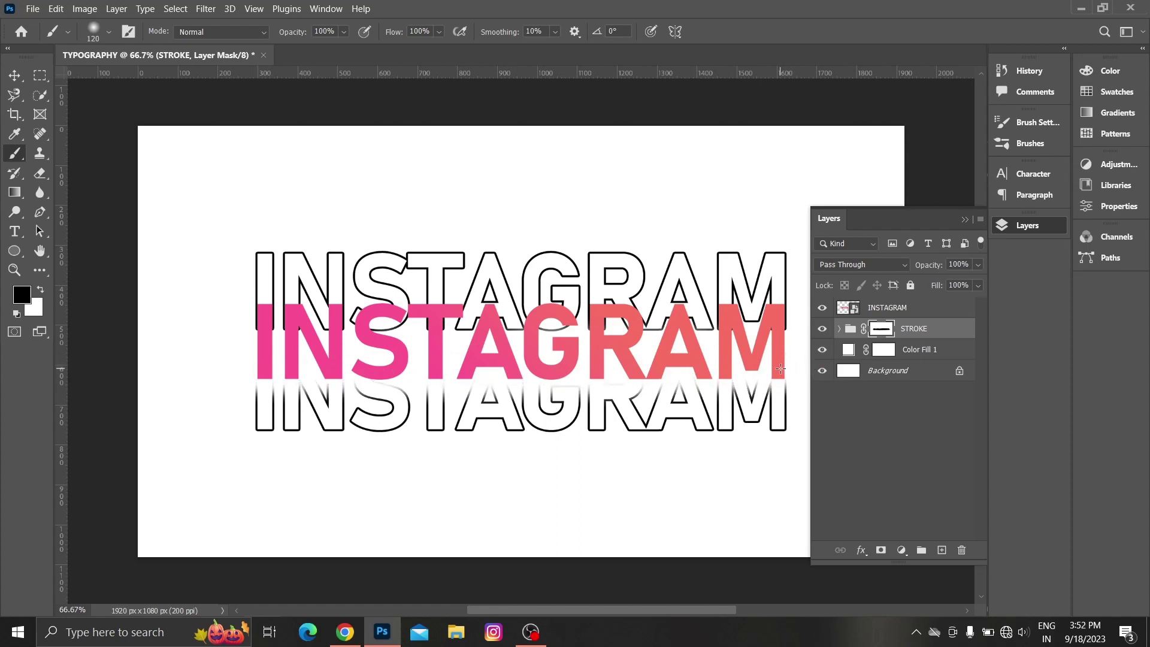
pyautogui.moveTo(201, 321)
pyautogui.mouseDown()
pyautogui.moveTo(764, 308)
pyautogui.moveTo(689, 324)
pyautogui.moveTo(261, 324)
pyautogui.moveTo(390, 300)
pyautogui.moveTo(560, 297)
pyautogui.moveTo(780, 314)
pyautogui.mouseUp()
pyautogui.moveTo(253, 312)
pyautogui.mouseDown()
pyautogui.moveTo(503, 297)
pyautogui.moveTo(525, 327)
pyautogui.mouseUp()
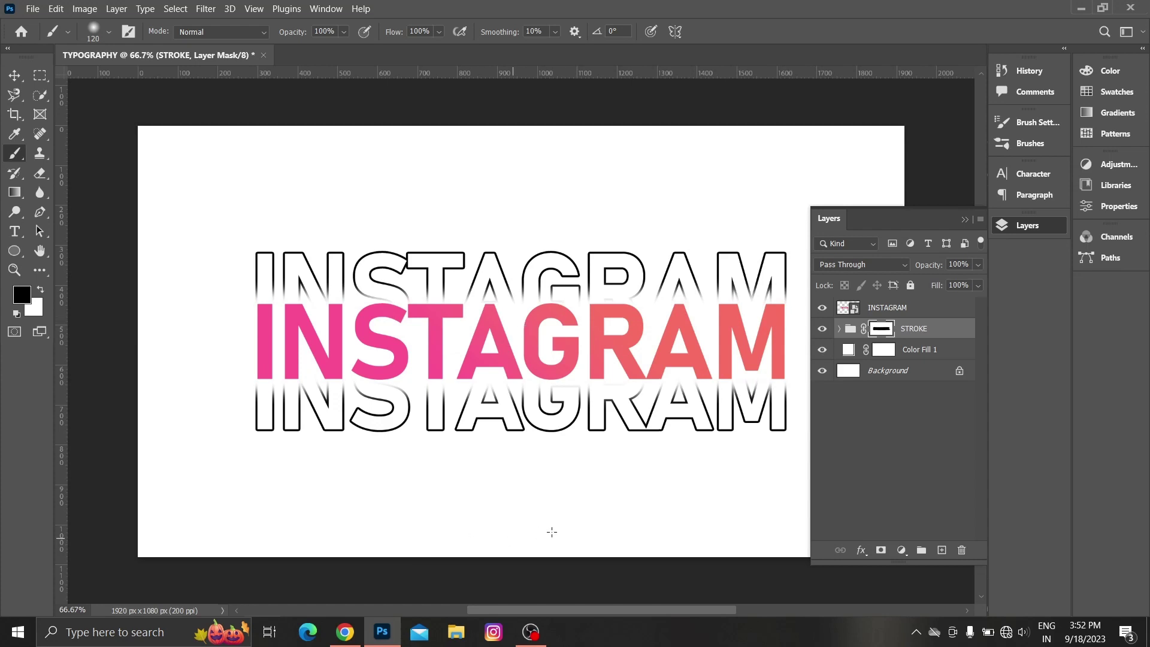
# - Duplicate the STROKE group, then move INSTAGRAM copy 2 further up and INSTAGRAM copy down 66 px
pyautogui.click(910, 331)
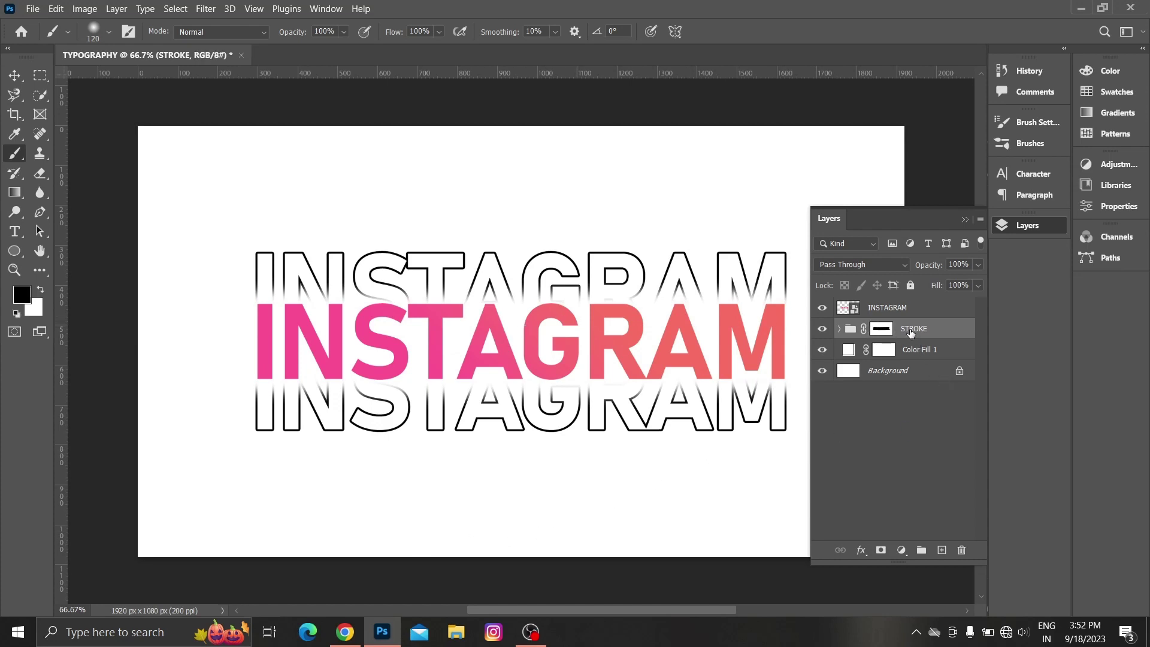
pyautogui.moveTo(911, 333)
pyautogui.mouseDown()
pyautogui.moveTo(923, 550)
pyautogui.moveTo(925, 516)
pyautogui.moveTo(941, 550)
pyautogui.mouseUp()
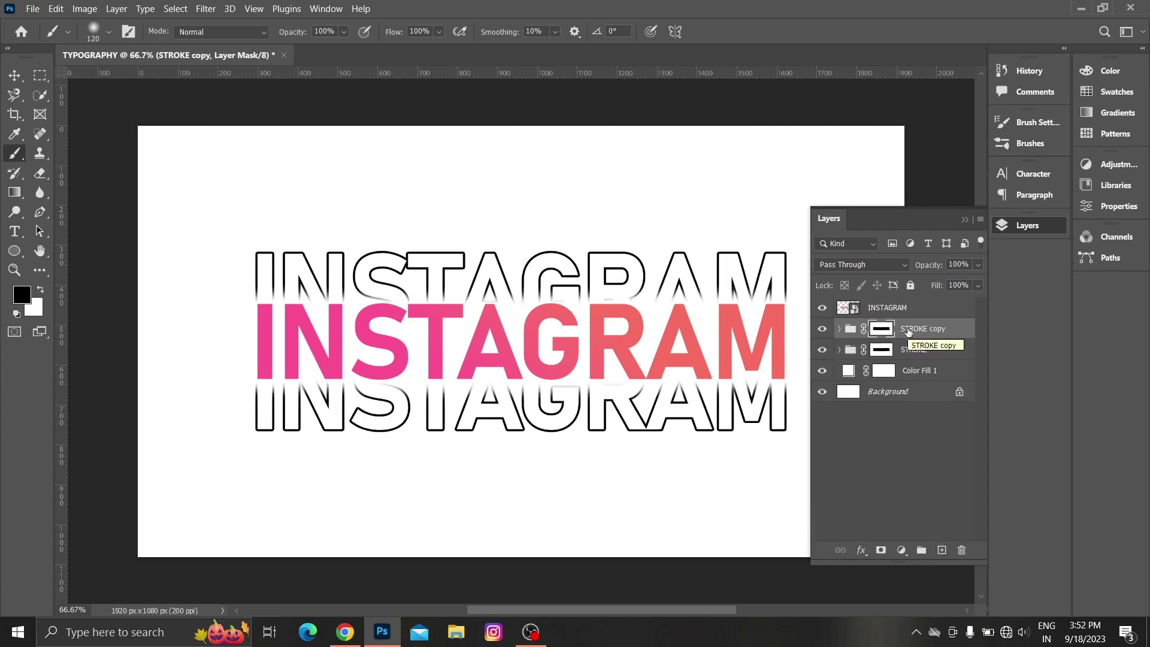
pyautogui.click(14, 76)
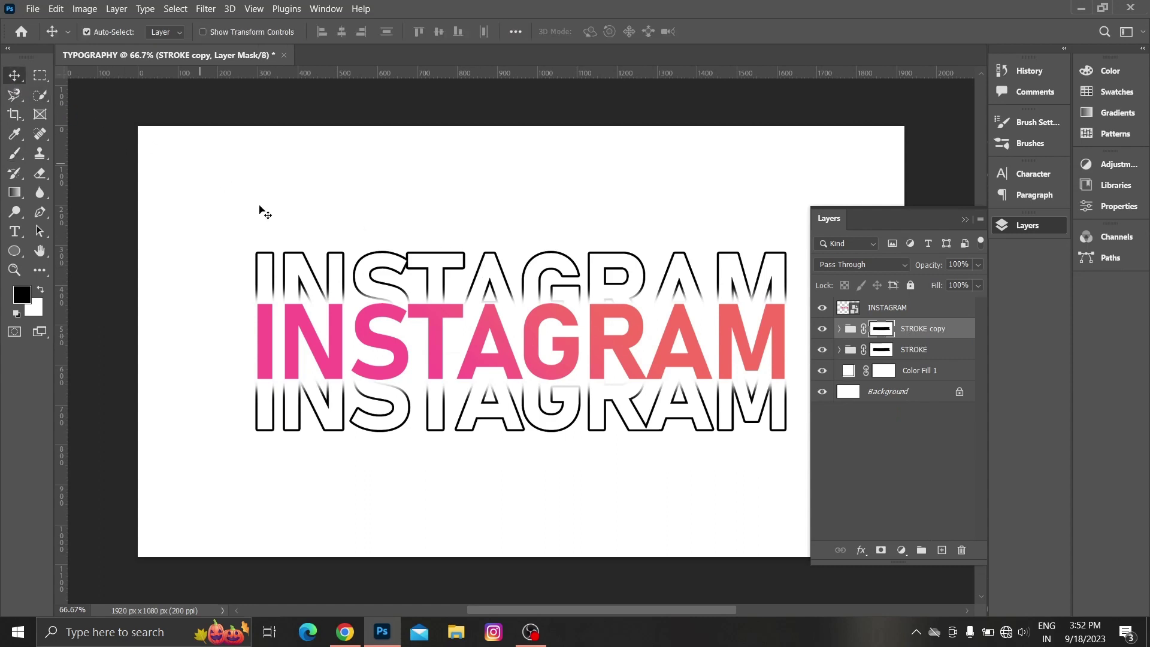
pyautogui.click(440, 265)
pyautogui.moveTo(440, 266); pyautogui.dragTo(442, 233)
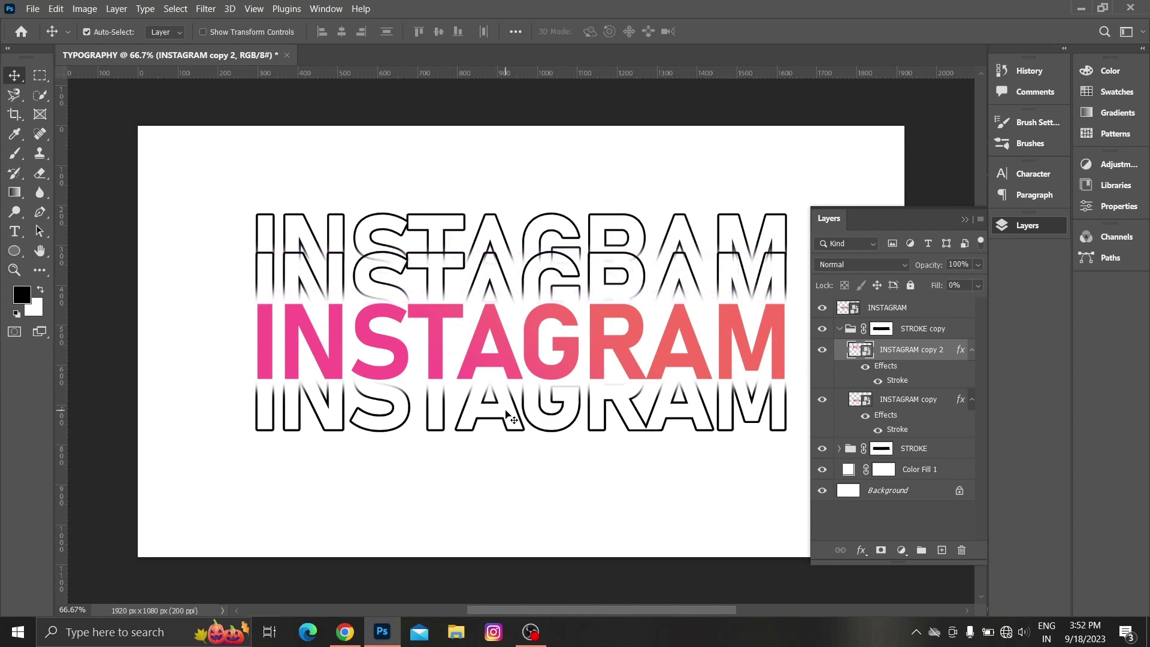
pyautogui.click(506, 415)
pyautogui.moveTo(506, 415); pyautogui.dragTo(507, 440)
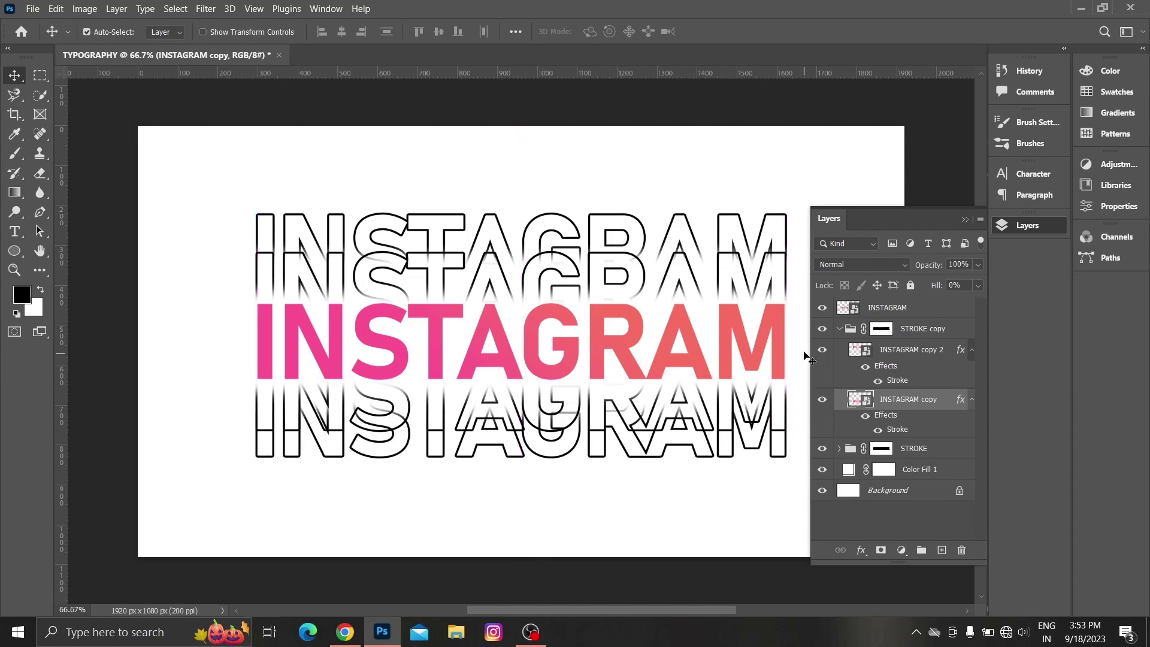
# - Delete STROKE copy and re-duplicate the STROKE group so the copy sits beneath it
pyautogui.click(840, 330)
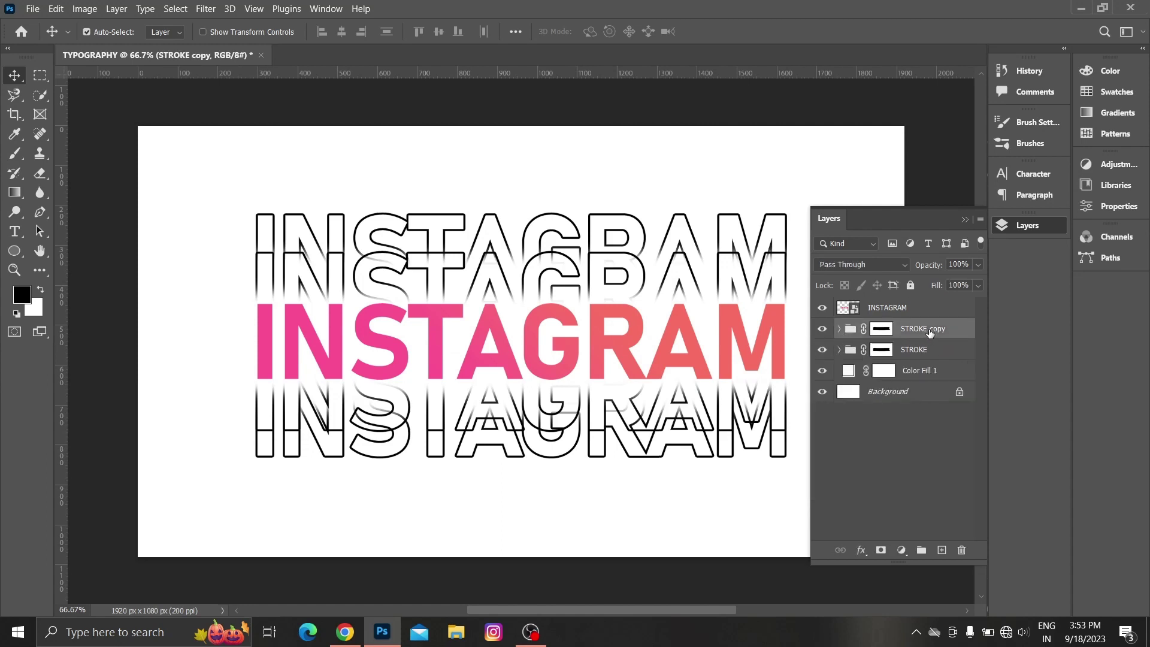
pyautogui.press('Delete')
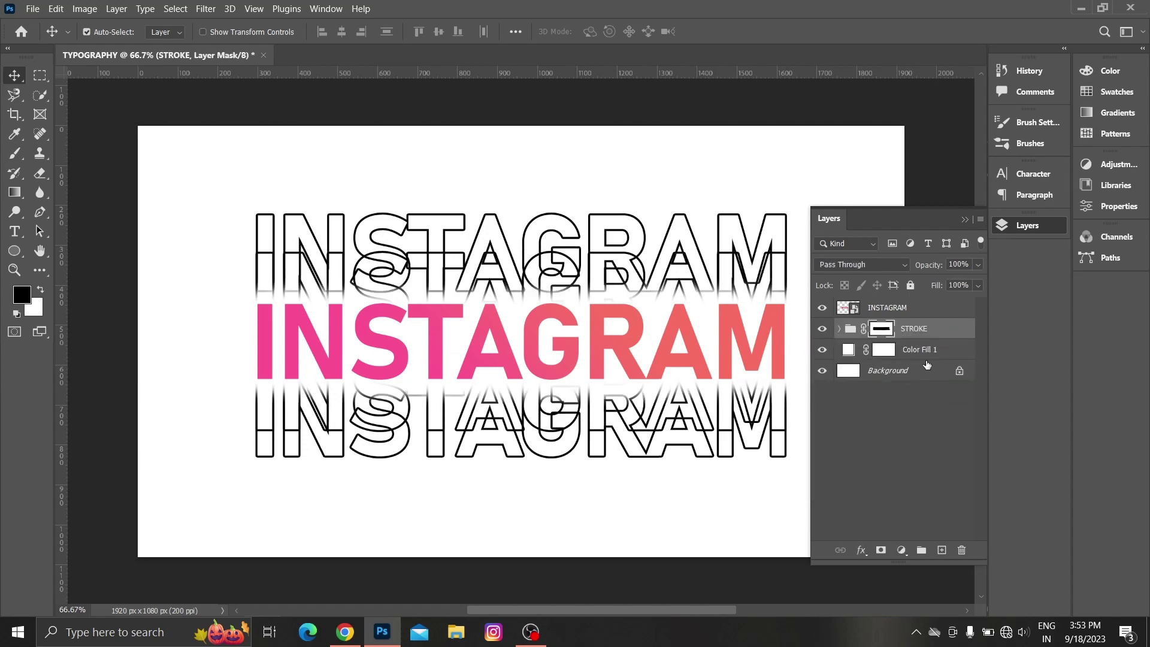
pyautogui.moveTo(915, 339); pyautogui.dragTo(944, 362)
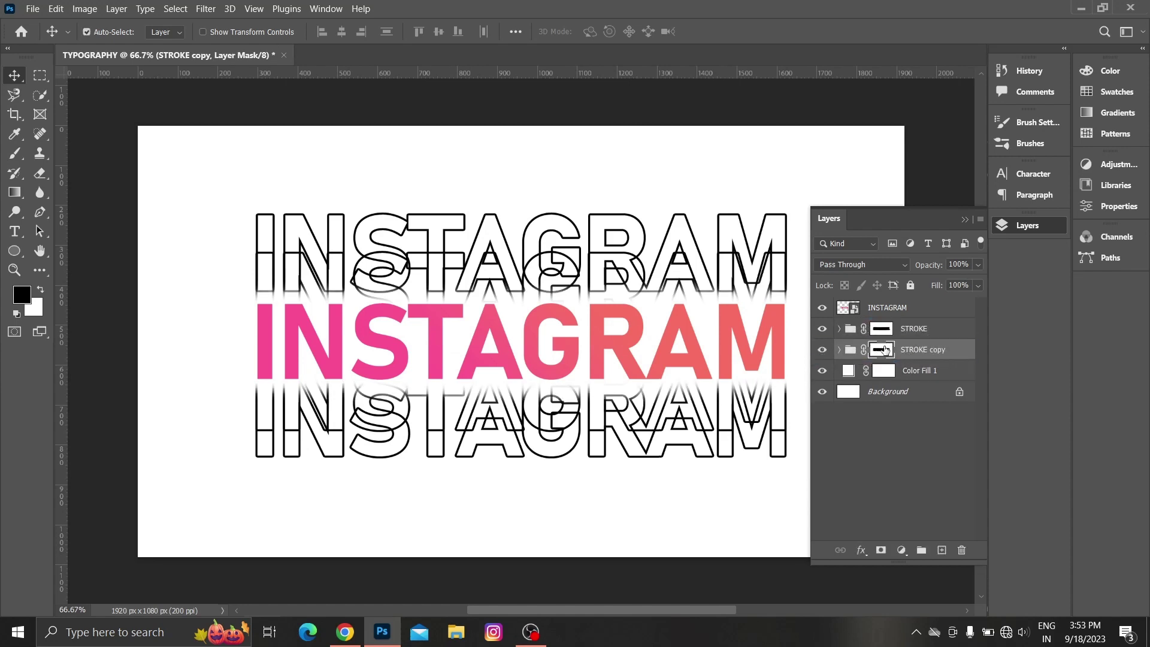
# - Paint black on the STROKE copy mask to fade the second outline row and the bottom row from I to M
pyautogui.click(15, 153)
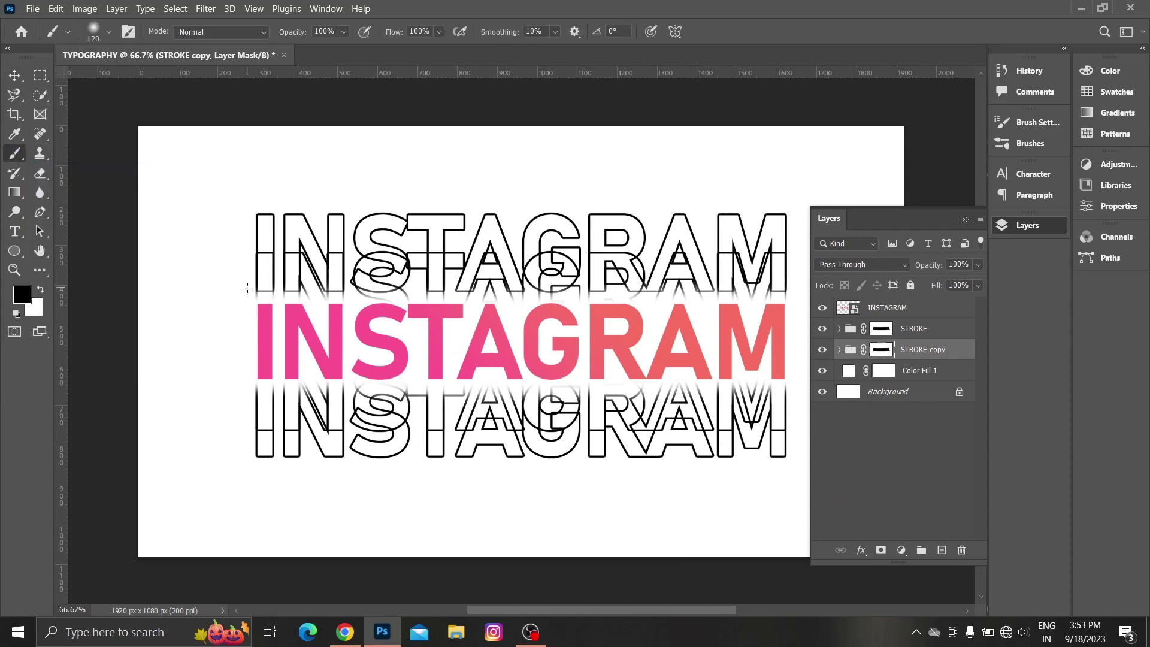
pyautogui.moveTo(247, 288)
pyautogui.mouseDown()
pyautogui.moveTo(402, 288)
pyautogui.moveTo(262, 261)
pyautogui.moveTo(788, 271)
pyautogui.moveTo(759, 287)
pyautogui.moveTo(451, 287)
pyautogui.moveTo(323, 285)
pyautogui.moveTo(267, 266)
pyautogui.moveTo(769, 264)
pyautogui.mouseUp()
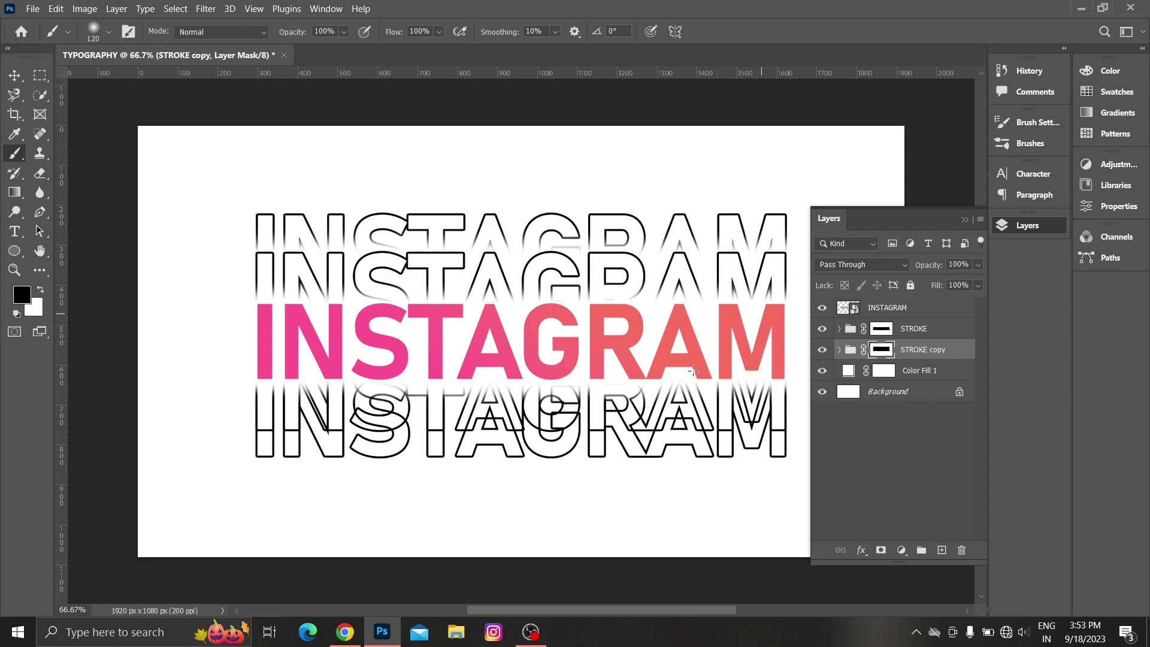
pyautogui.moveTo(263, 430)
pyautogui.mouseDown()
pyautogui.moveTo(791, 421)
pyautogui.moveTo(749, 401)
pyautogui.moveTo(594, 411)
pyautogui.moveTo(496, 405)
pyautogui.moveTo(487, 393)
pyautogui.moveTo(220, 410)
pyautogui.moveTo(756, 393)
pyautogui.moveTo(727, 405)
pyautogui.moveTo(279, 402)
pyautogui.moveTo(260, 417)
pyautogui.moveTo(760, 422)
pyautogui.moveTo(620, 422)
pyautogui.mouseUp()
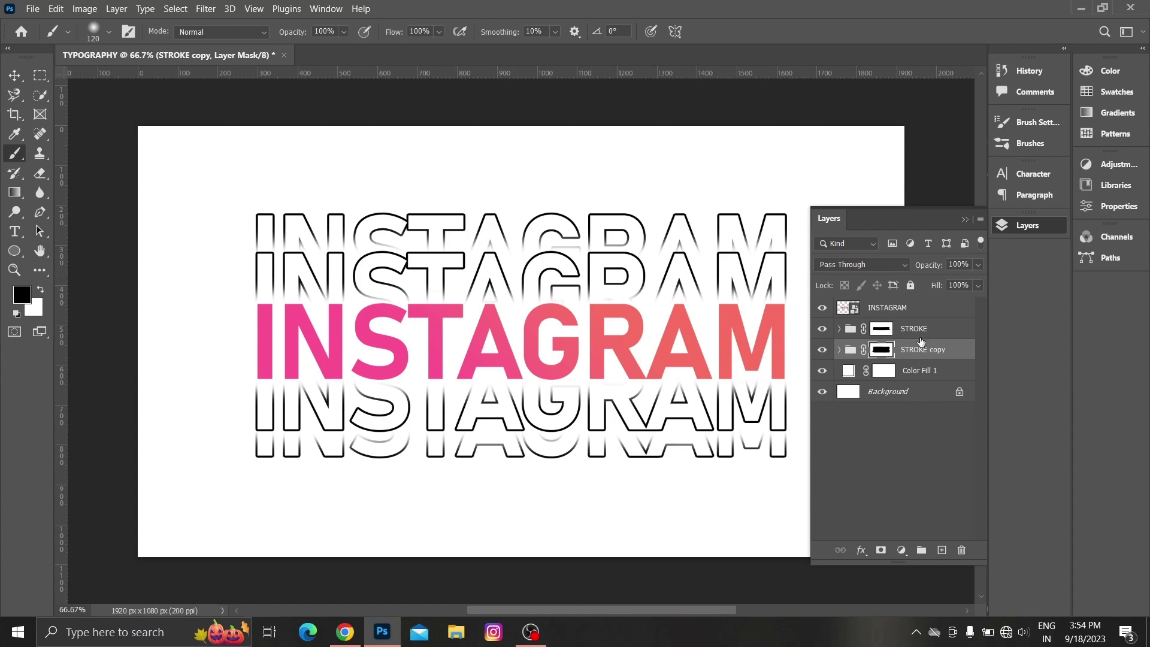
# - Select STROKE and STROKE copy, group them, and rename the new Group 1 to 'STROKE'
pyautogui.click(918, 354)
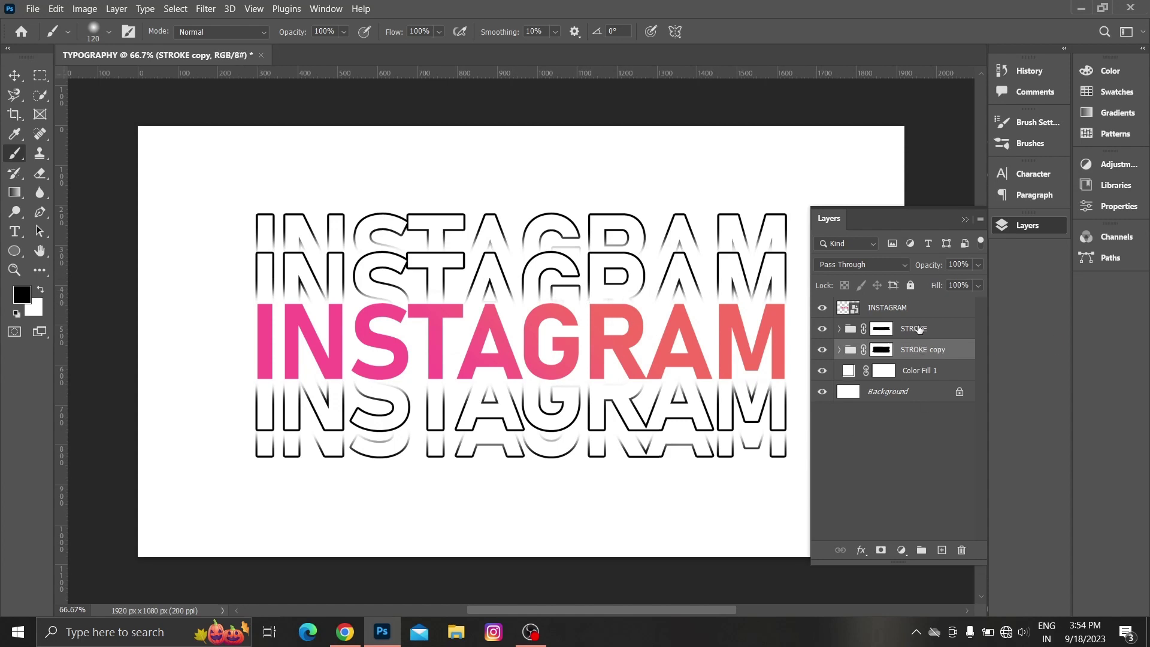
pyautogui.keyDown('shift'); pyautogui.click(919, 329); pyautogui.keyUp('shift')
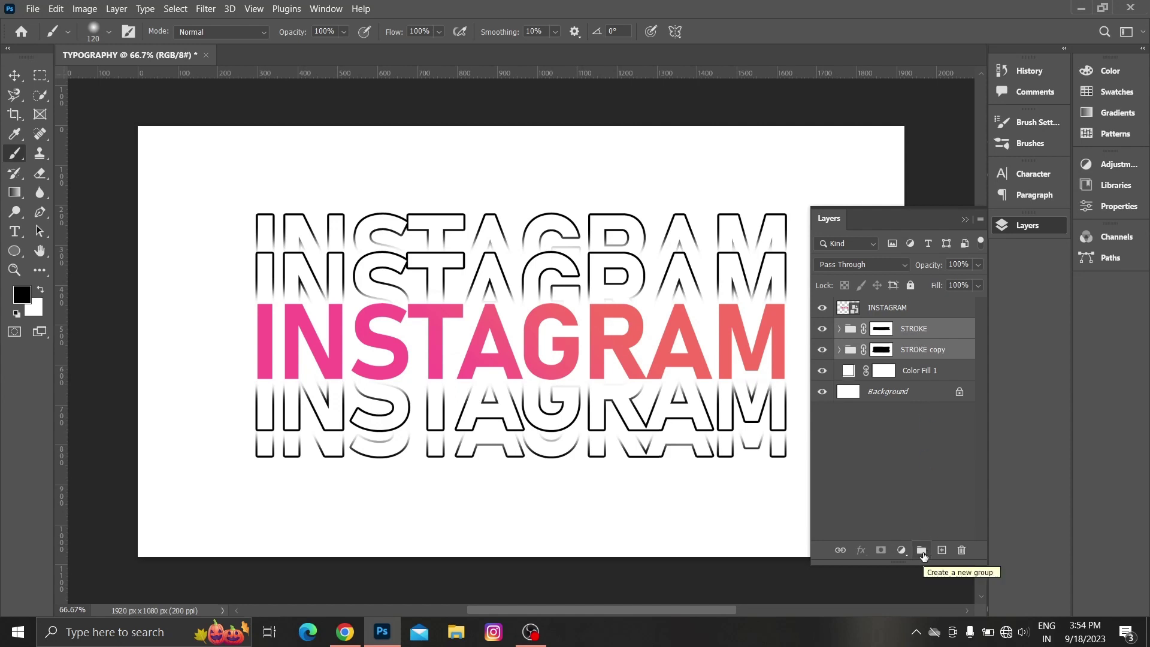
pyautogui.click(923, 551)
pyautogui.doubleClick(888, 328)
pyautogui.write('STROKE')
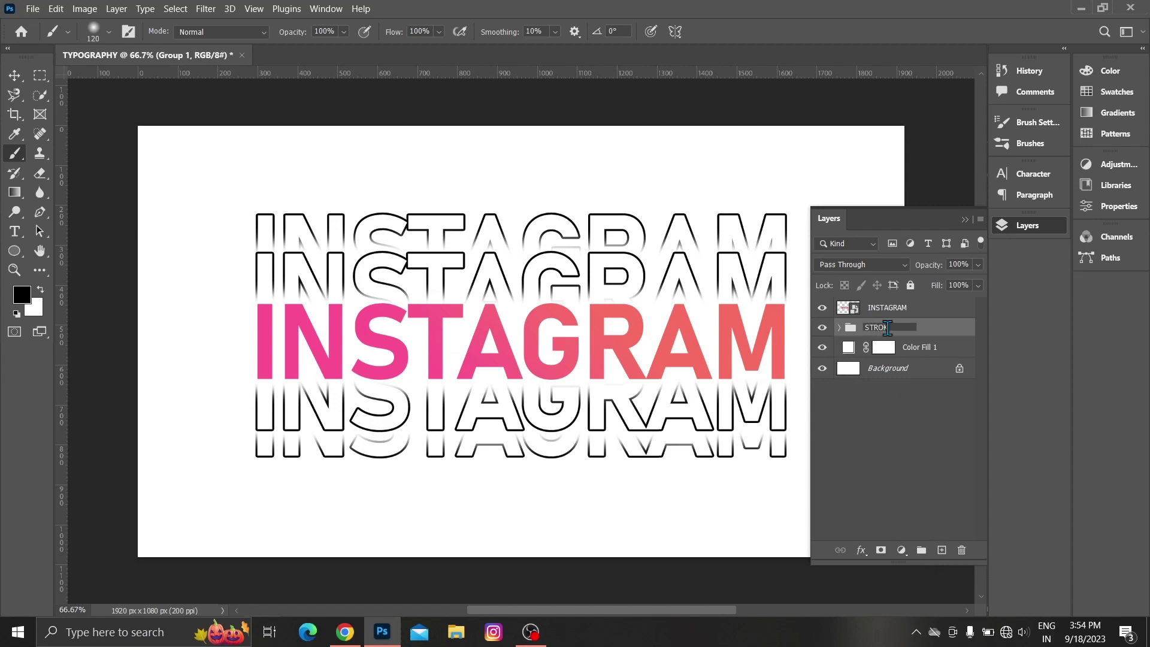
pyautogui.click(876, 427)
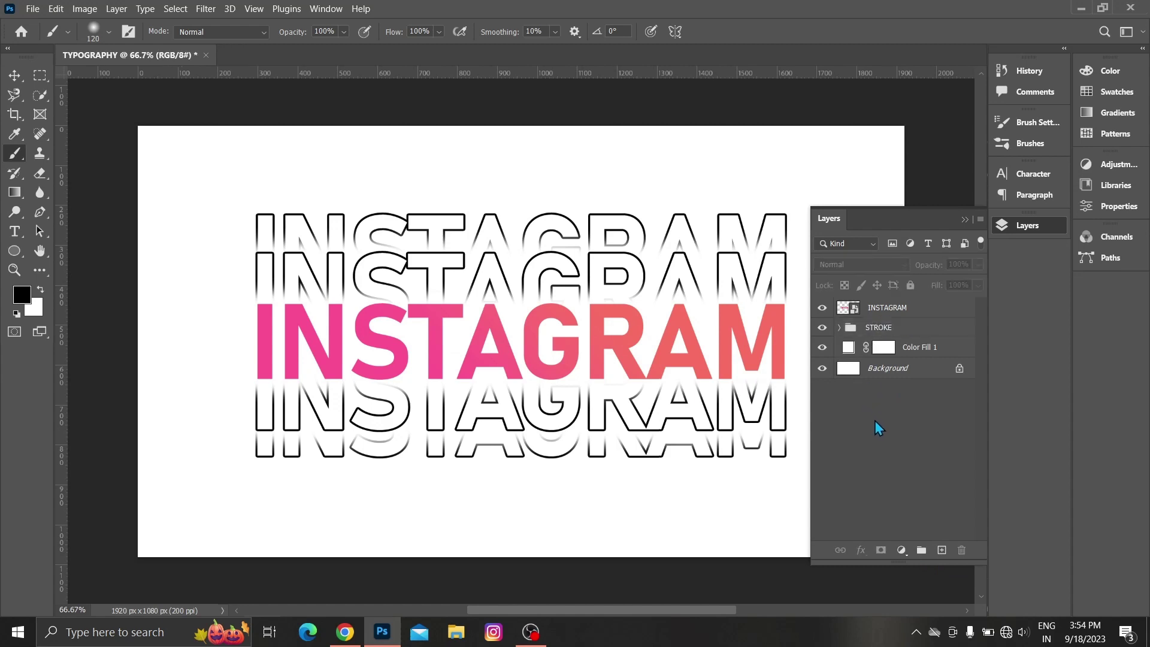
pyautogui.click(880, 330)
# - Add a Gradient Overlay layer style to the combined STROKE group from the fx menu
pyautogui.click(863, 551)
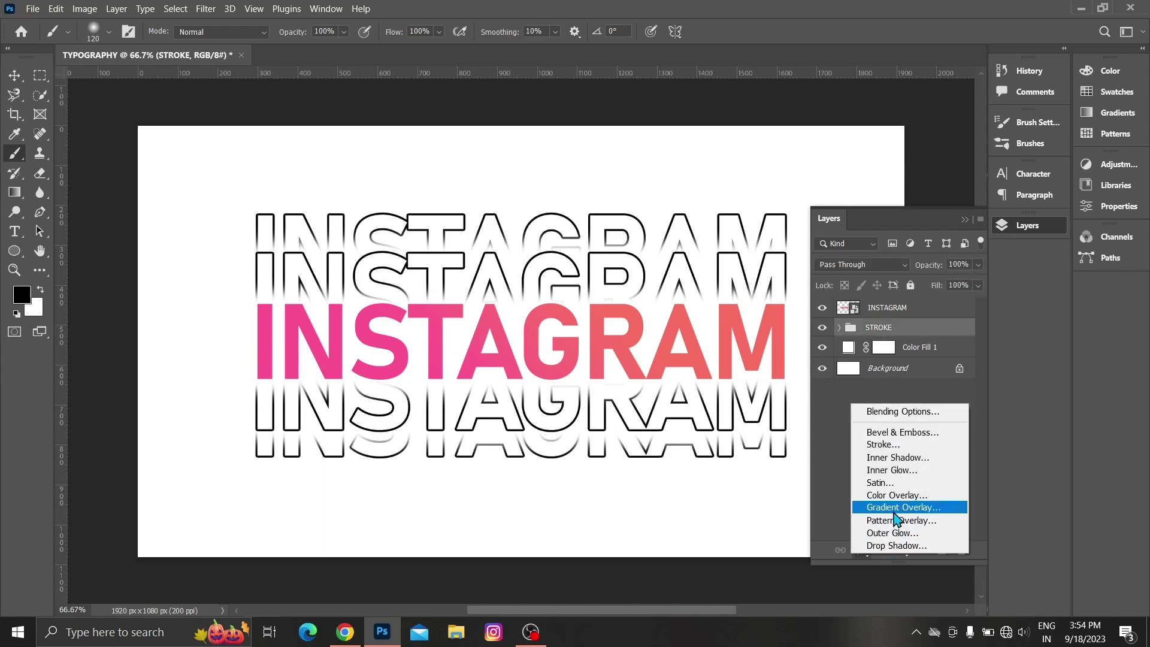
pyautogui.click(895, 512)
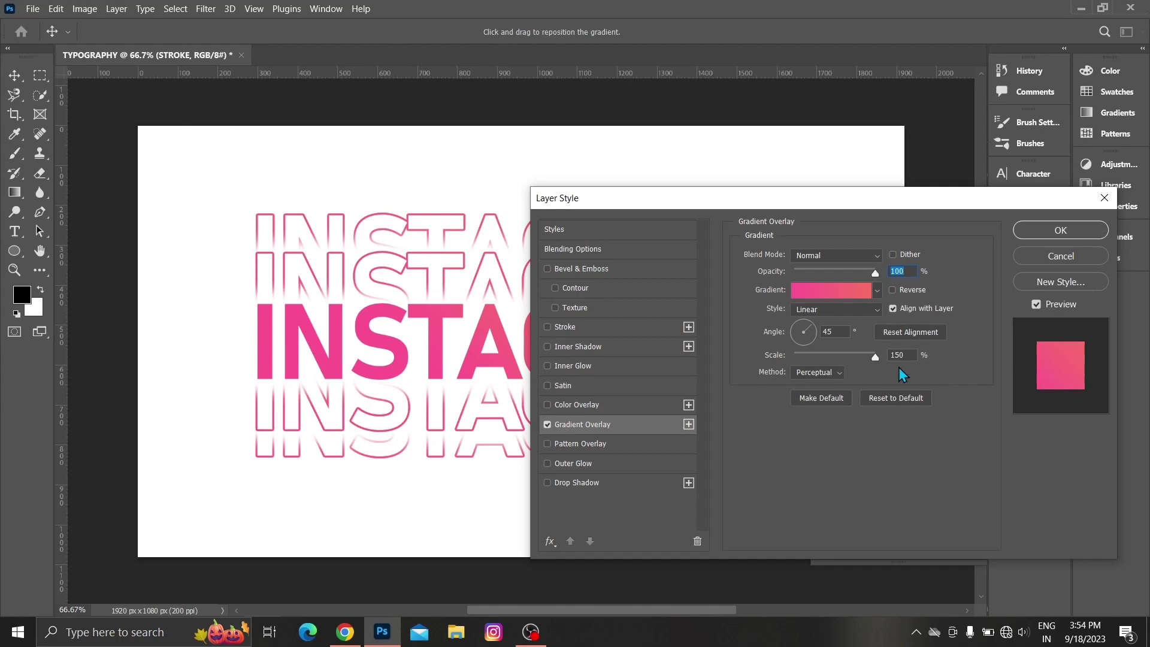